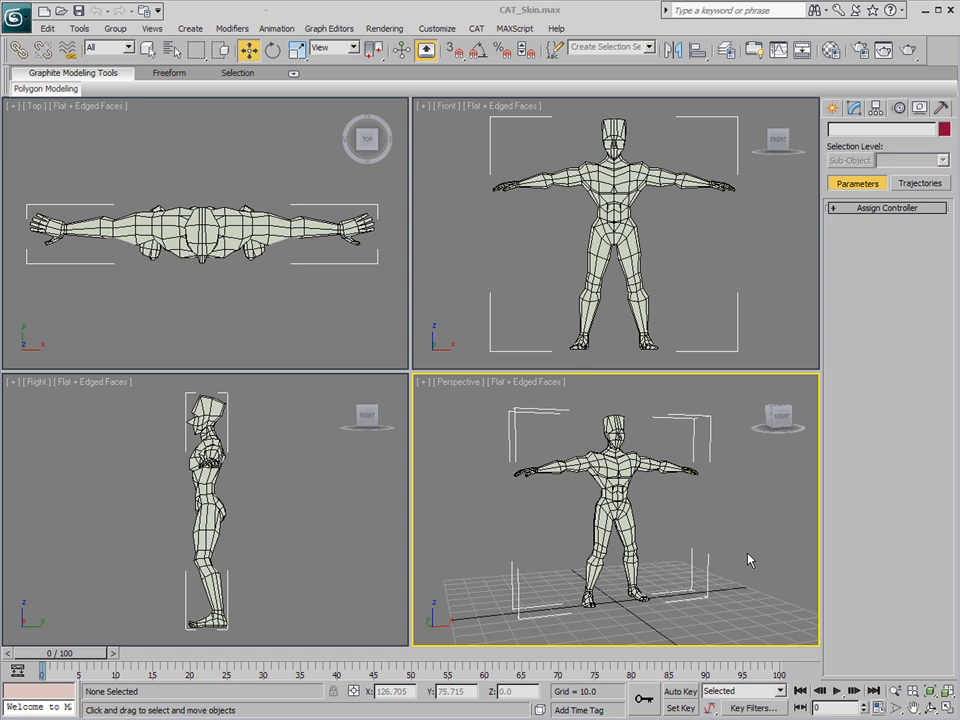
Create a CATParent using the Base Human preset at the character's feet, with a CAT Units Scale of about 0.333
left_click(834, 109)
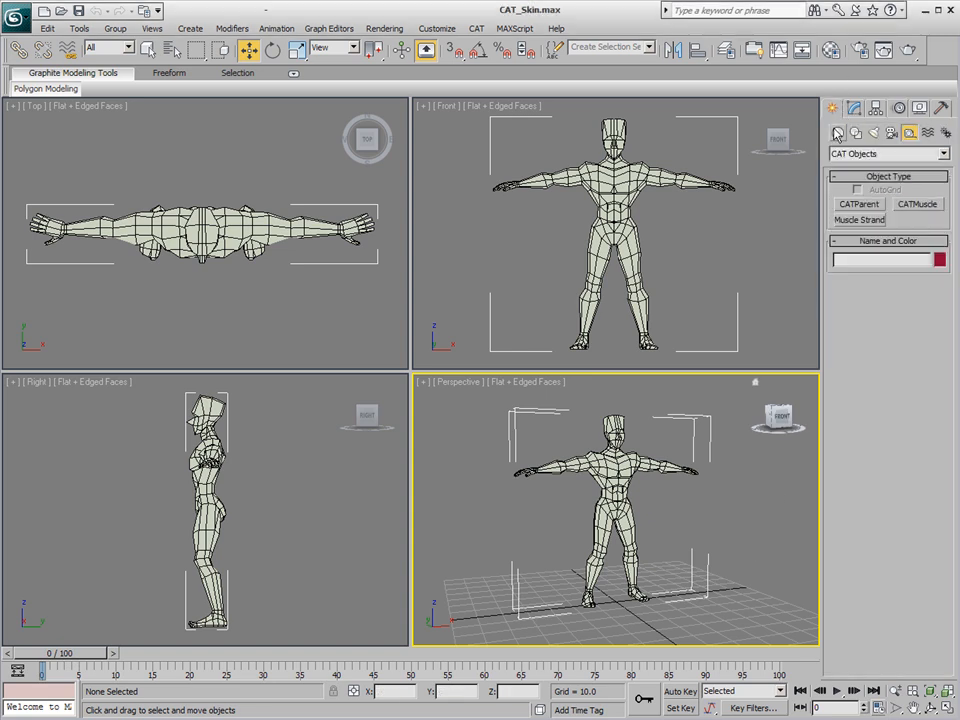
left_click(891, 154)
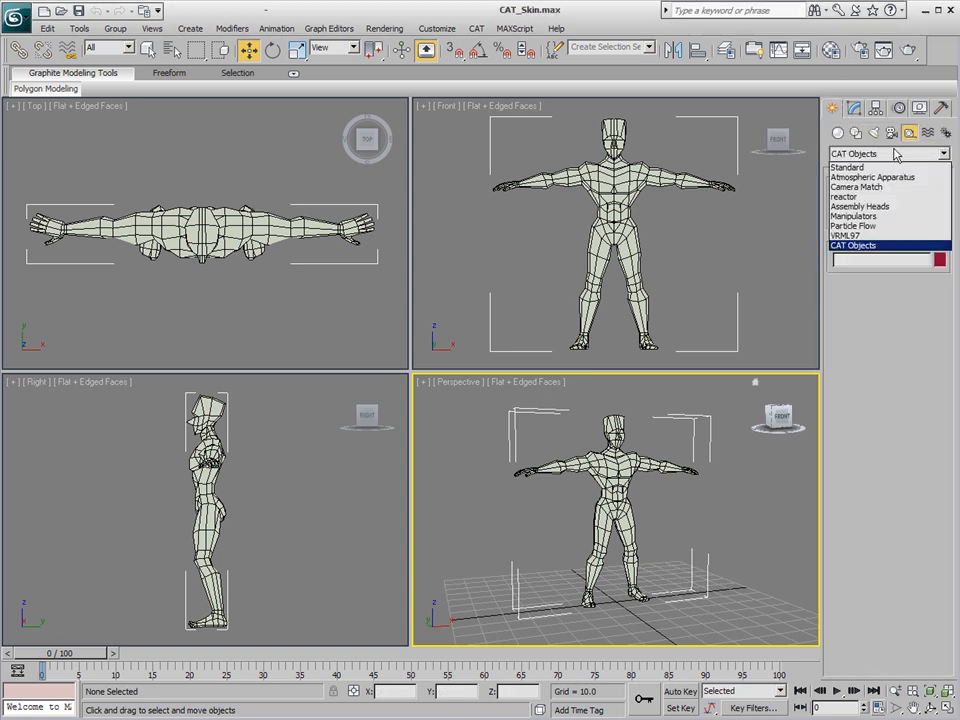
left_click(896, 154)
left_click(866, 204)
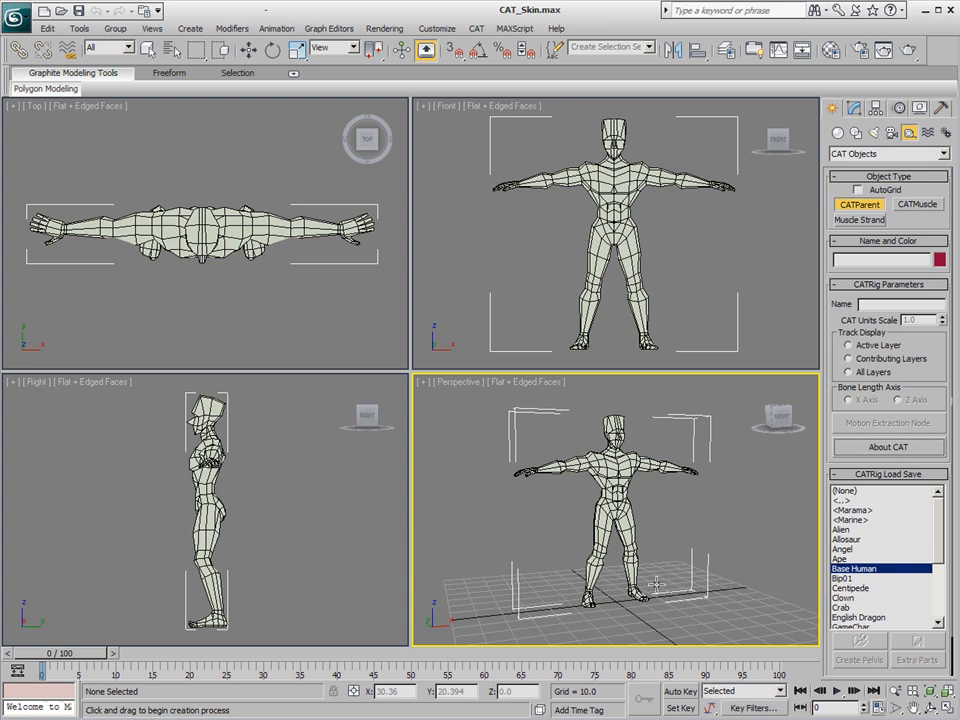
left_click_drag(614, 600, 620, 569)
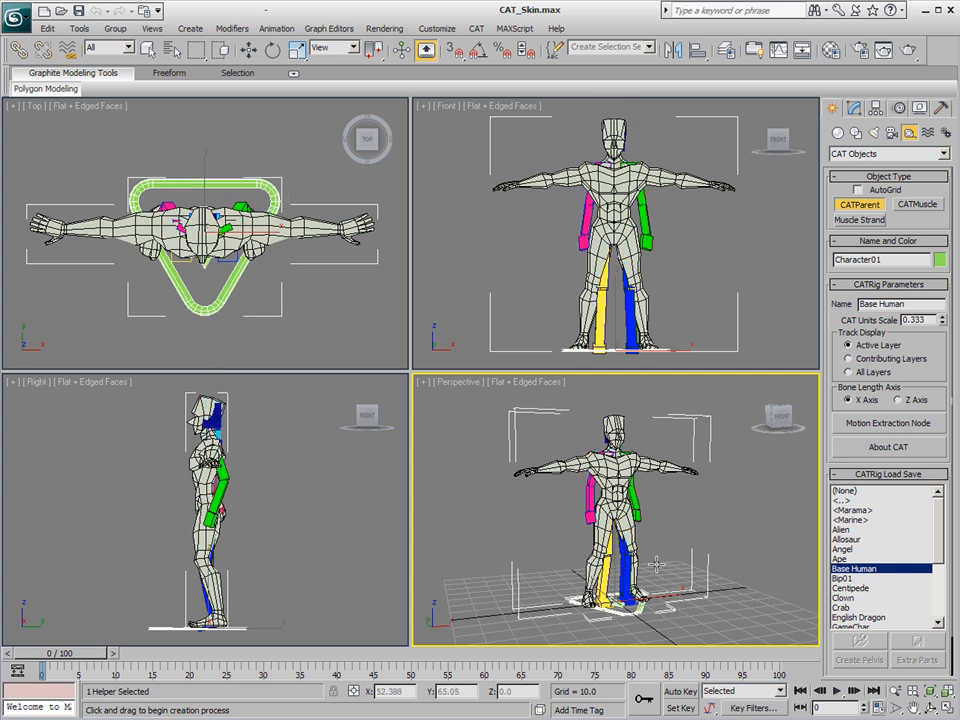
Move the CAT rig's parent to the world origin by setting its X and Y position to 0
right_click(592, 553)
right_click(592, 550)
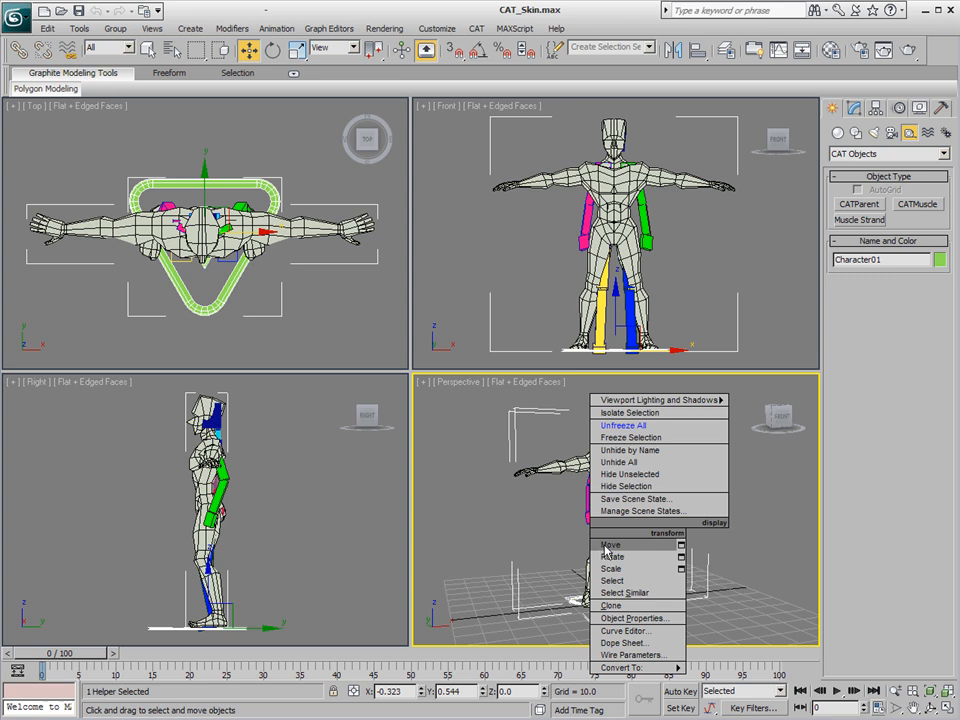
left_click(604, 547)
right_click(420, 691)
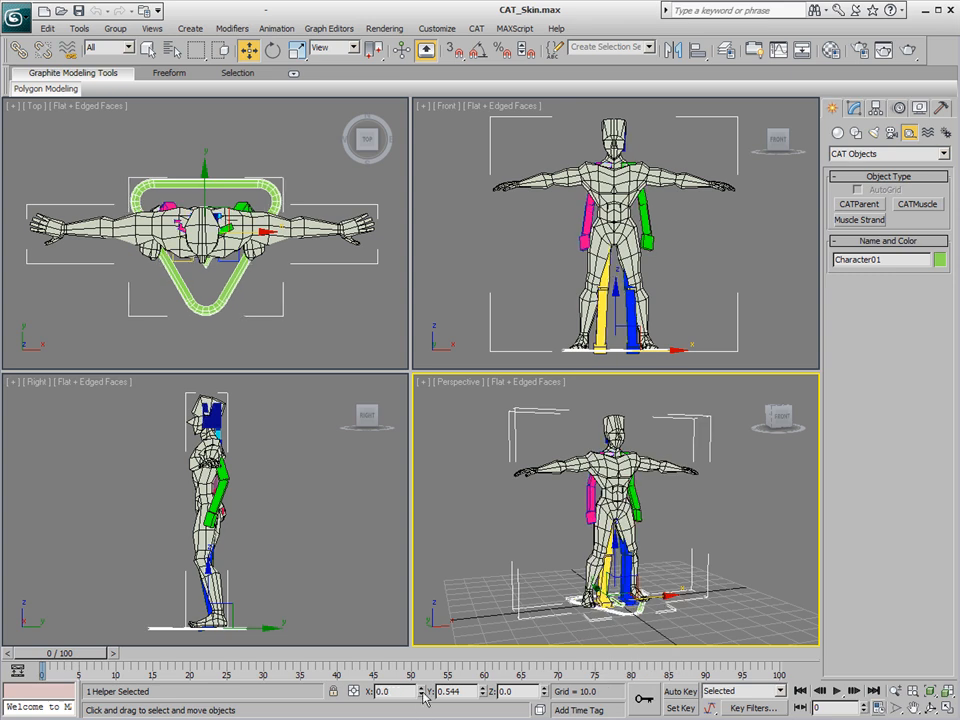
right_click(484, 694)
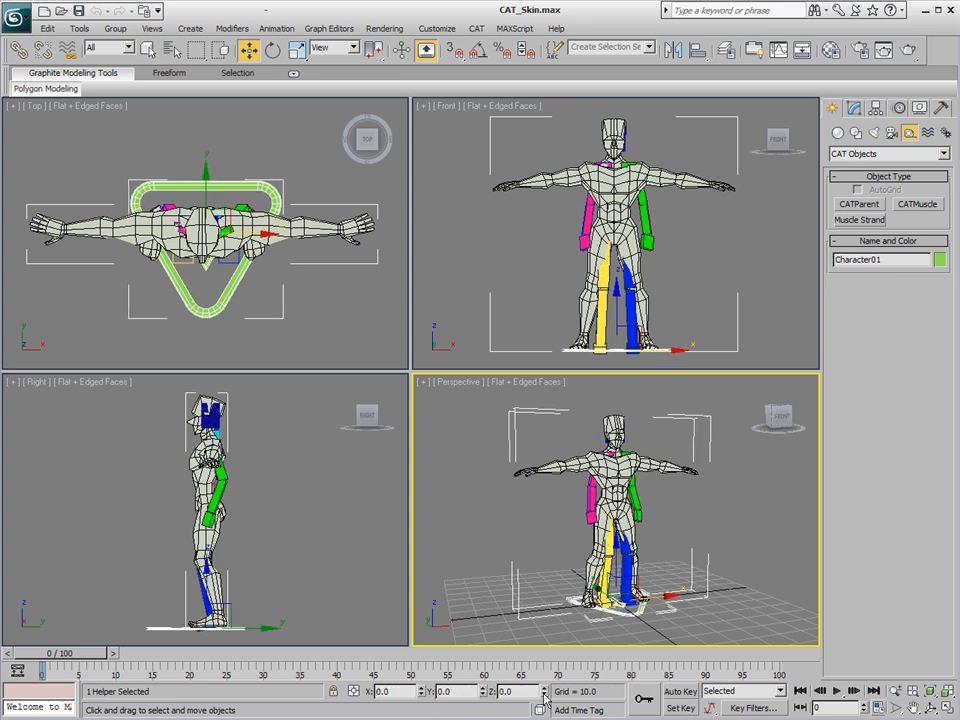
right_click(535, 586)
right_click(678, 540)
left_click(523, 538)
Make the body mesh see-through in the enlarged Perspective view and freeze it
key("alt+w")
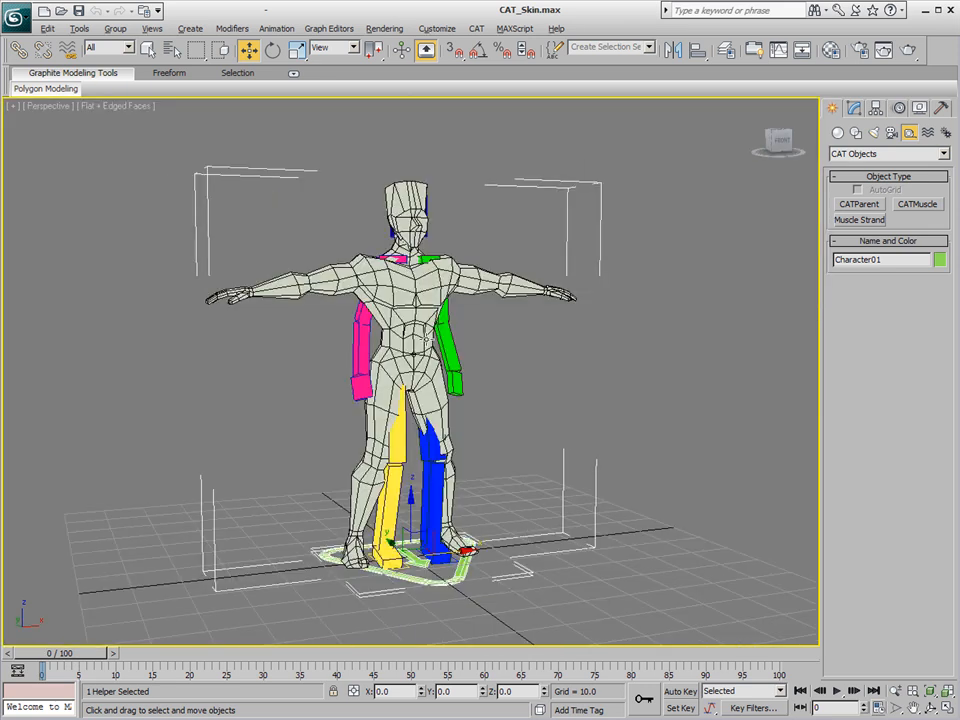
left_click(398, 300)
right_click(399, 302)
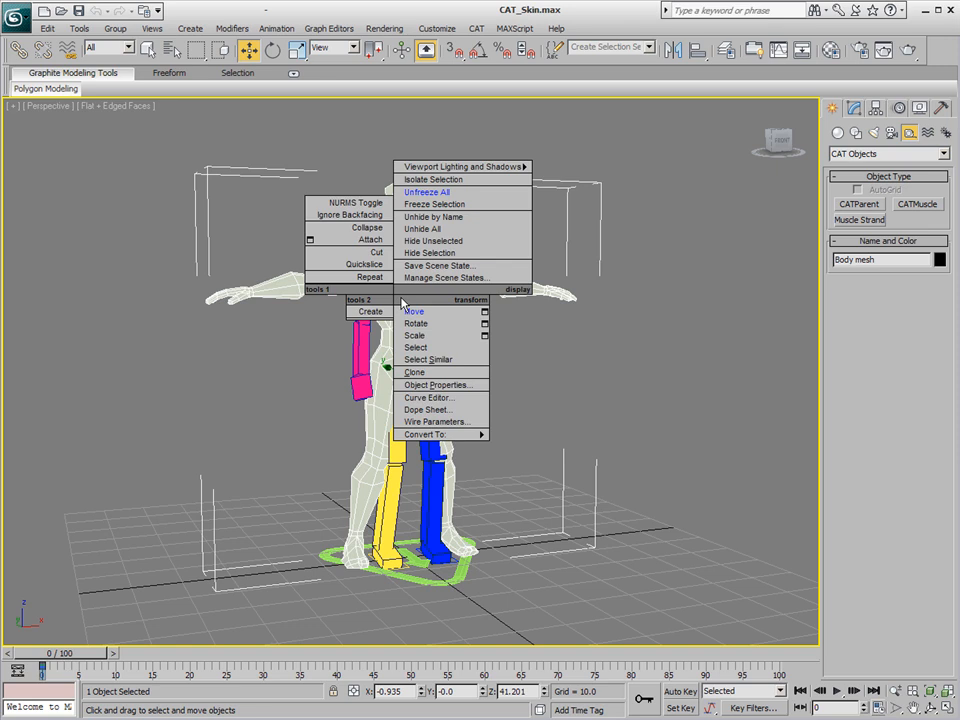
left_click(579, 293)
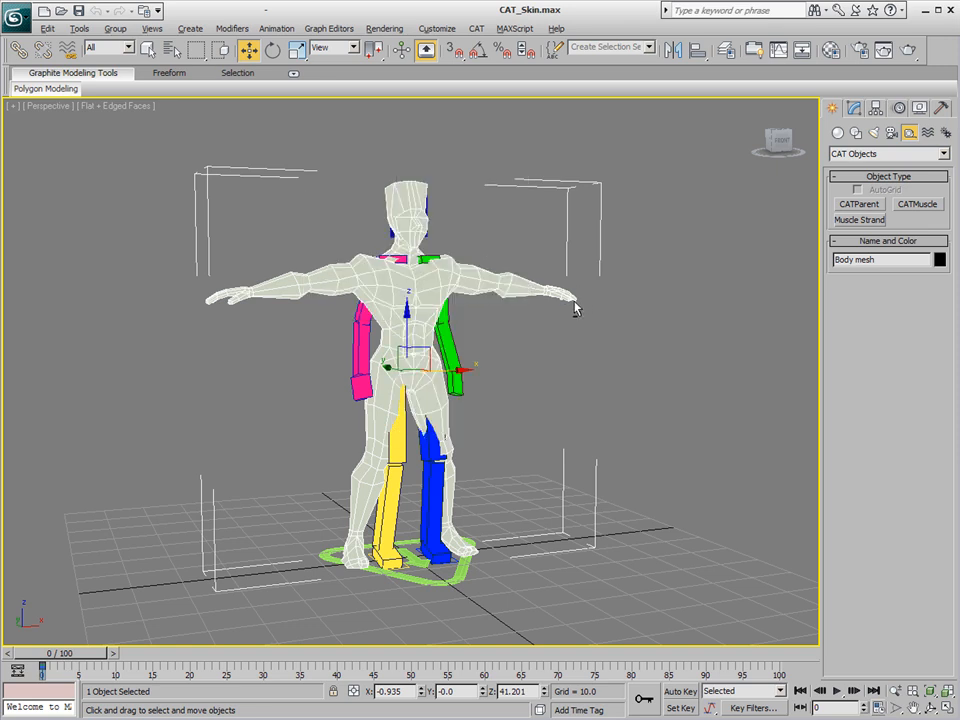
key("alt+x")
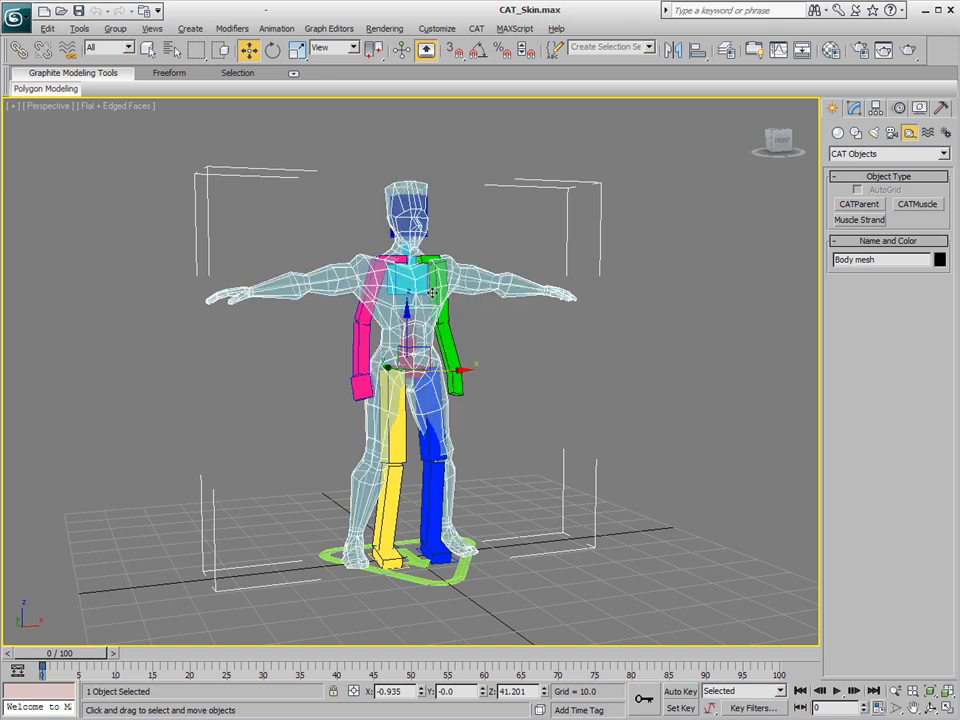
right_click(429, 289)
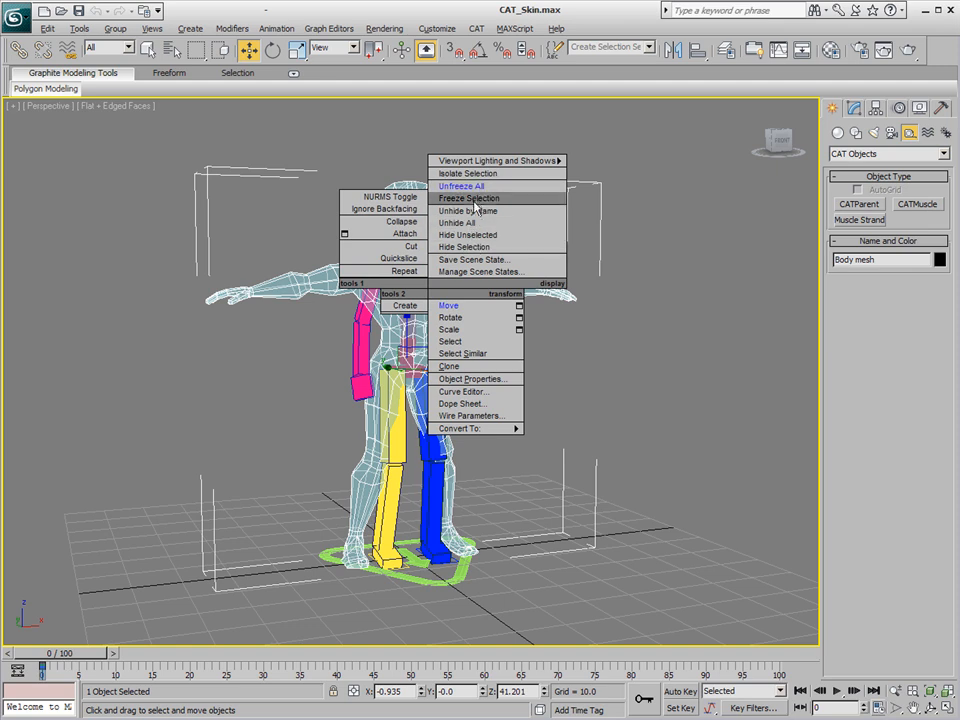
left_click(476, 198)
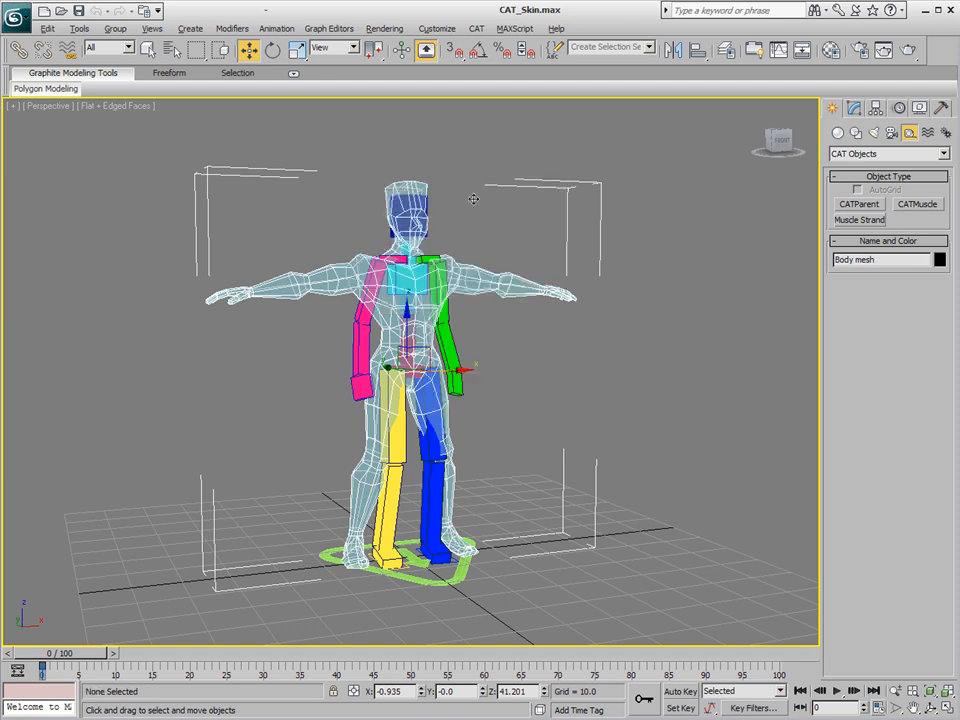
Move the left foot platform outward along X to about 11.05, toward the mesh's left foot
left_click(451, 562)
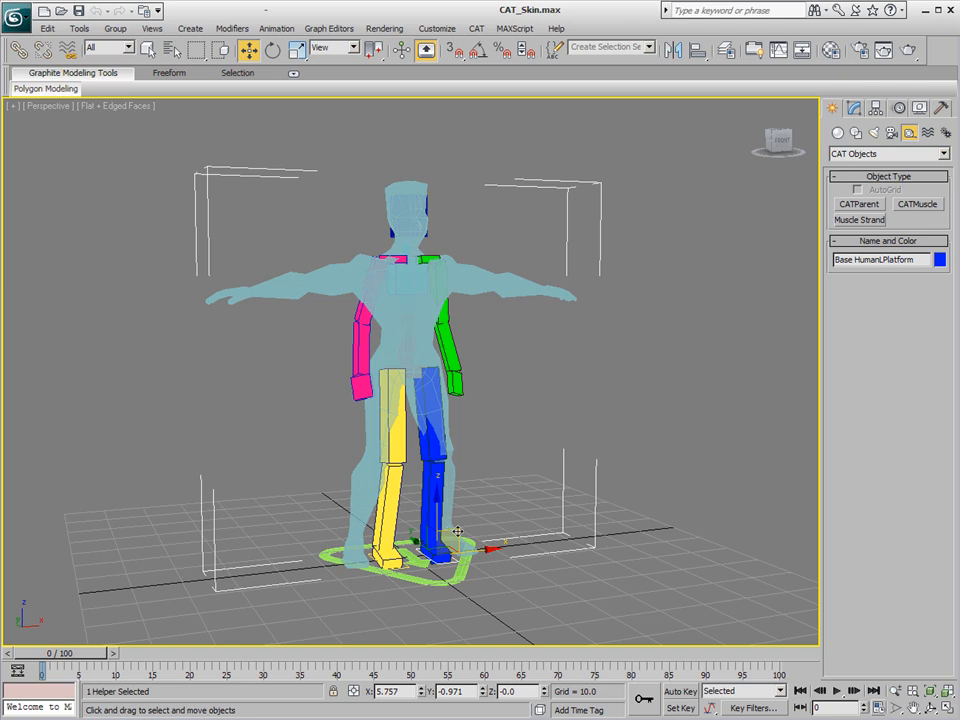
left_click_drag(477, 549, 576, 585)
middle_click_drag(576, 585, 448, 593, "alt")
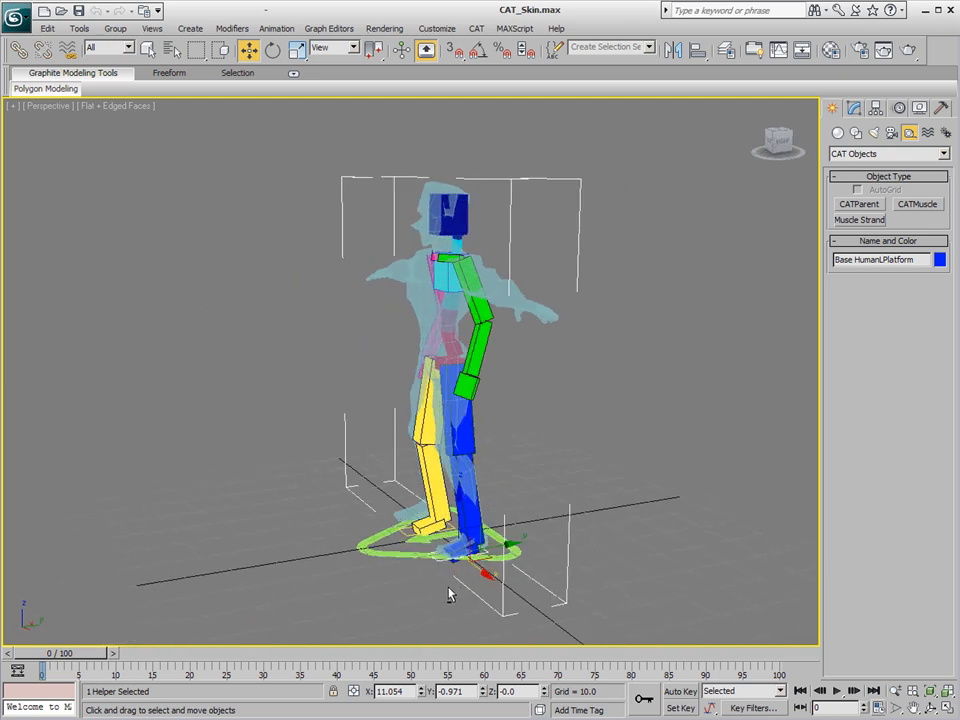
Fine-tune the left foot platform's position so the foot bone sits inside the mesh's left foot
key("alt+w")
key("alt+w")
scroll(455, 322, "up", 6)
middle_click_drag(455, 322, 422, 289)
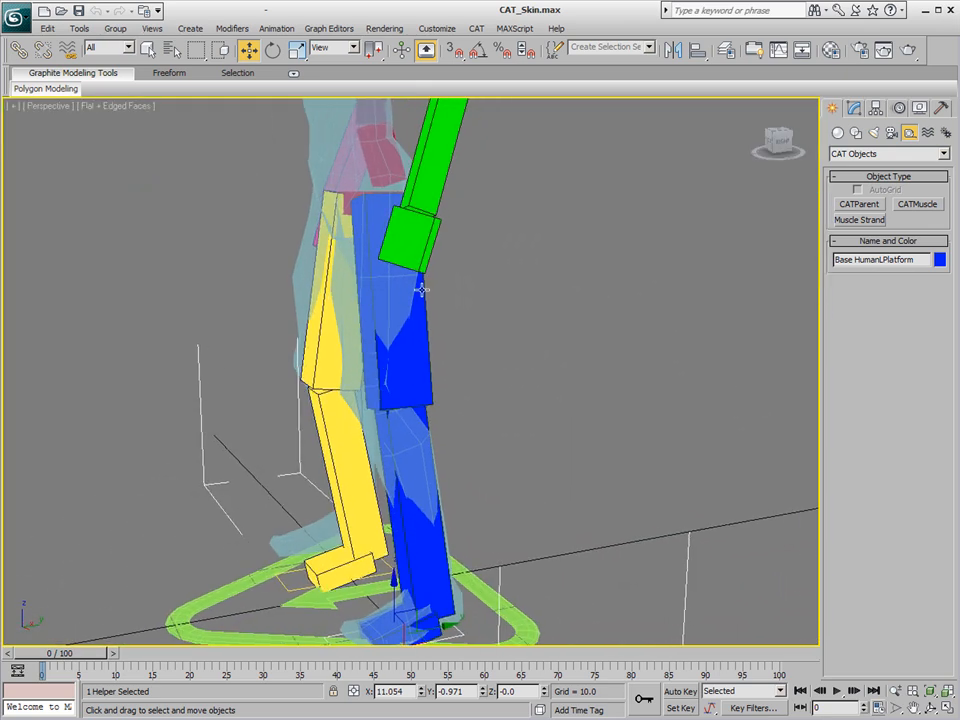
scroll(422, 289, "down", 2)
left_click_drag(438, 567, 424, 549)
middle_click_drag(460, 562, 429, 573, "alt")
left_click_drag(429, 574, 479, 570)
middle_click_drag(479, 570, 476, 600, "alt")
left_click_drag(456, 570, 451, 570)
middle_click_drag(501, 508, 516, 533, "alt")
Scale the left thigh bone to a width of about 16 to fill the mesh's upper leg
left_click(364, 295)
right_click(373, 281)
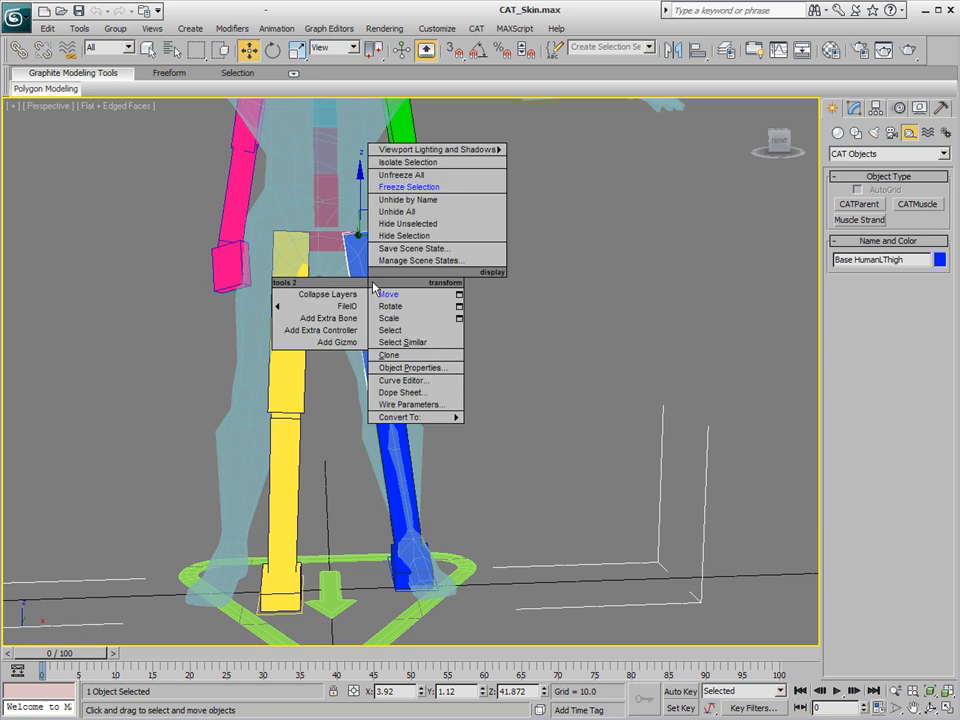
left_click(443, 307)
left_click_drag(293, 235, 276, 238)
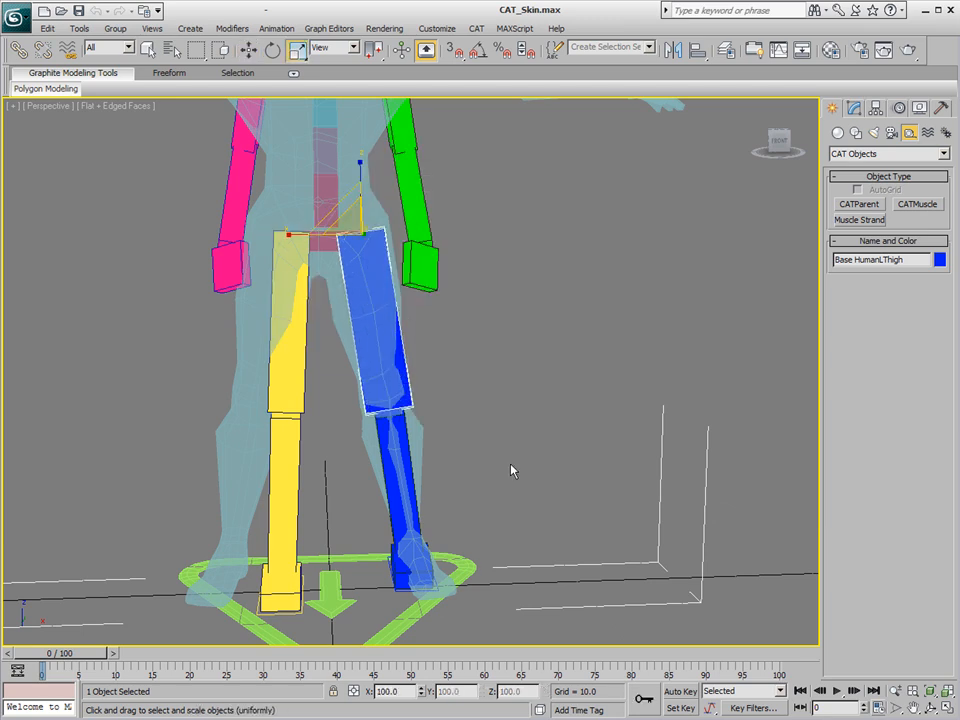
Shift the left foot platform slightly and rotate it to line up with the mesh's left foot
left_click(403, 588)
right_click(550, 556)
left_click(568, 561)
left_click_drag(450, 568, 457, 569)
right_click(461, 567)
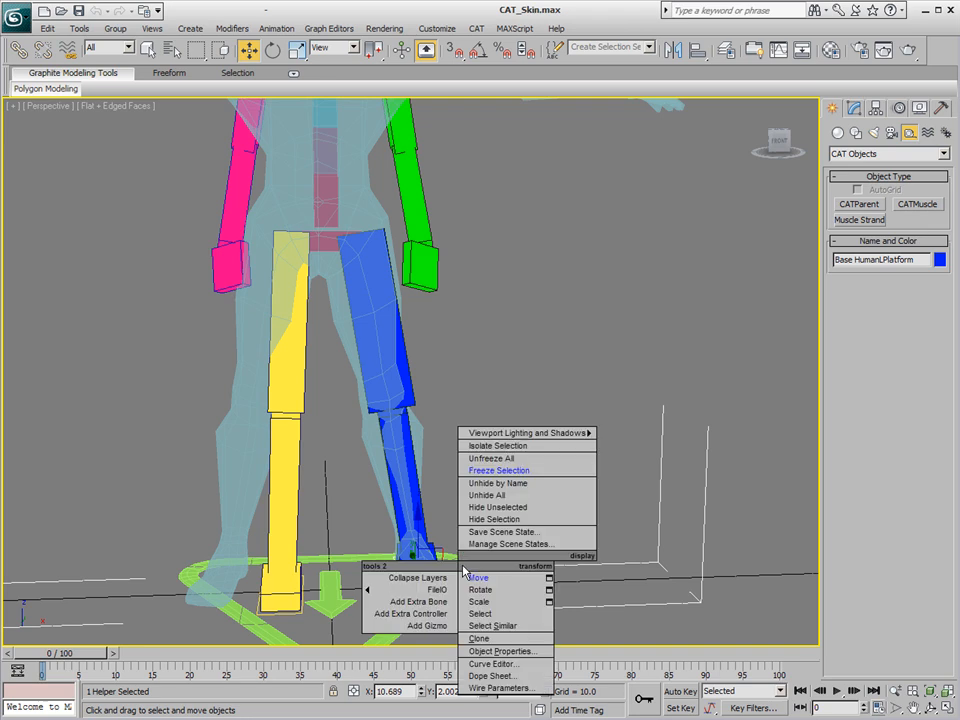
left_click(475, 591)
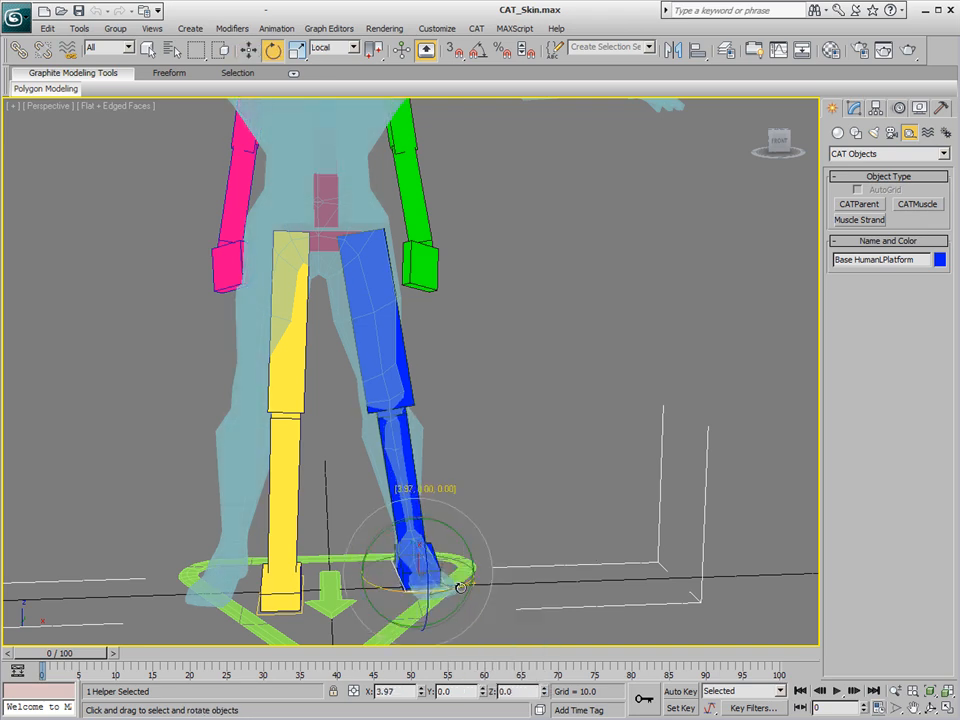
mouse_move(484, 561)
middle_mouse_down("alt")
mouse_move(430, 601)
mouse_move(369, 617)
mouse_move(490, 578)
mouse_move(497, 564)
mouse_move(482, 552)
middle_mouse_up("alt")
Move the top of the left thigh bone to about X 3.33 and Z 40.6 to fit the hip
left_click(380, 245)
right_click(380, 245)
left_click(405, 256)
left_click_drag(413, 237, 377, 224)
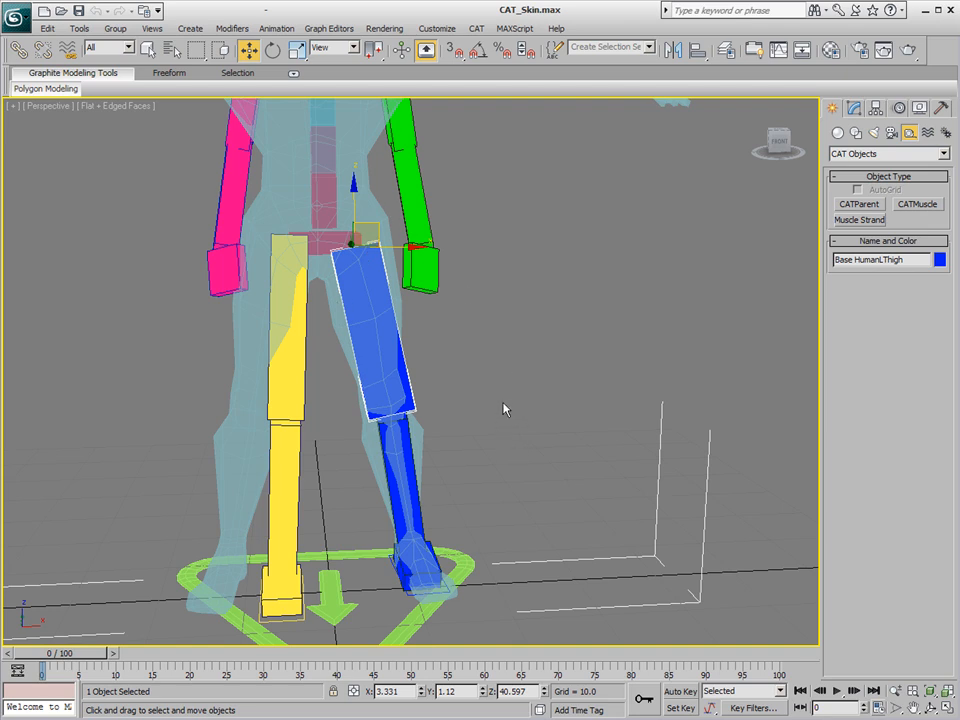
Copy the left leg's limb settings and paste them mirrored onto the right leg
left_click(476, 411)
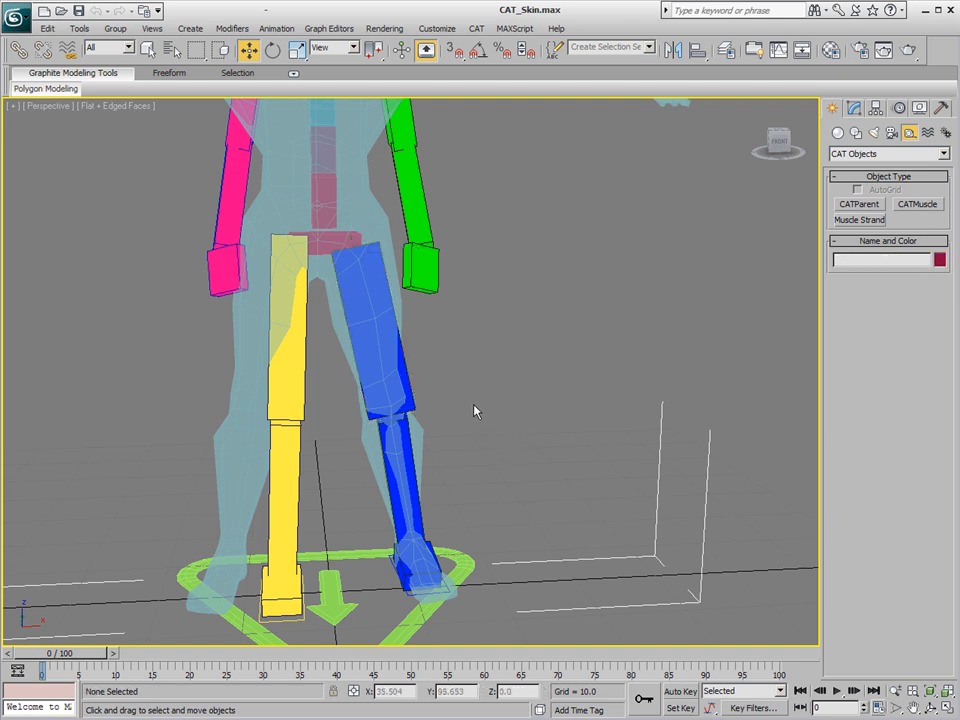
left_click(409, 392)
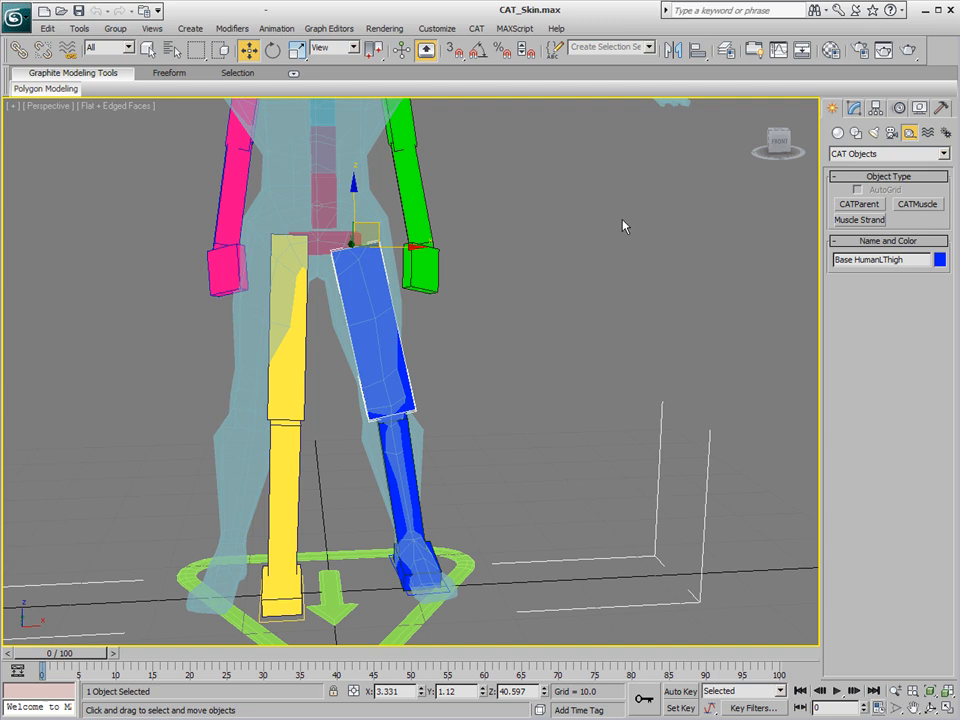
left_click(854, 109)
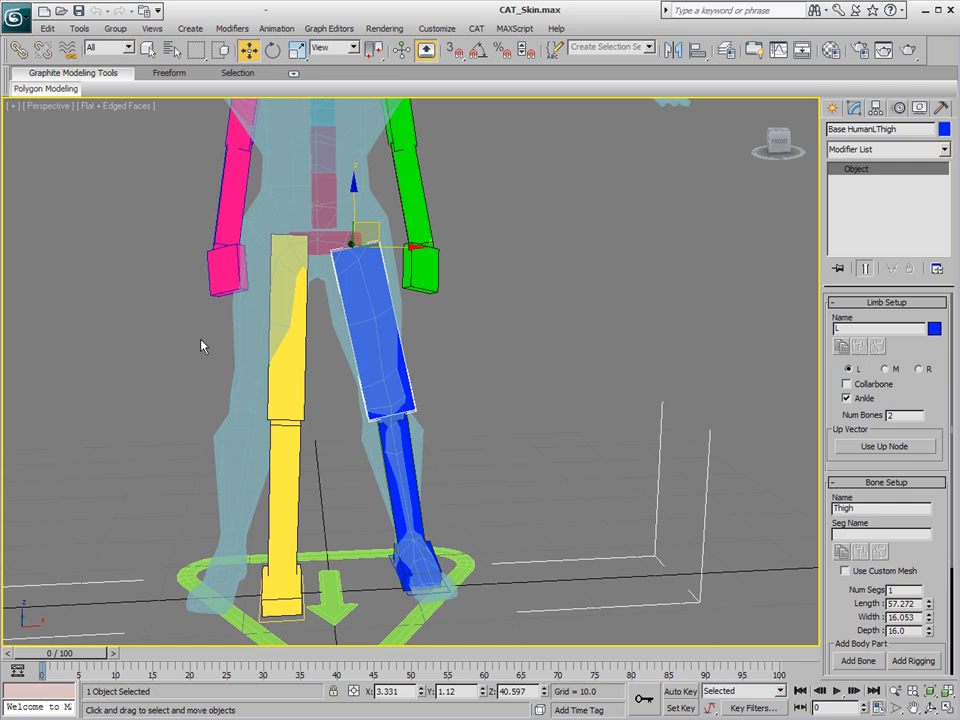
left_click(300, 335)
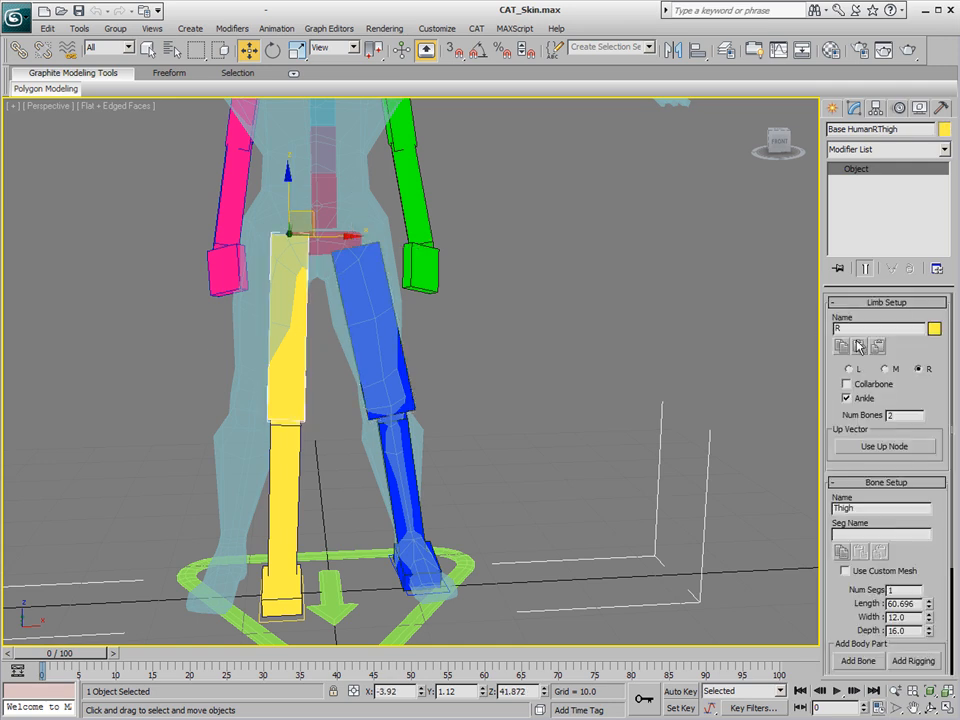
left_click(879, 347)
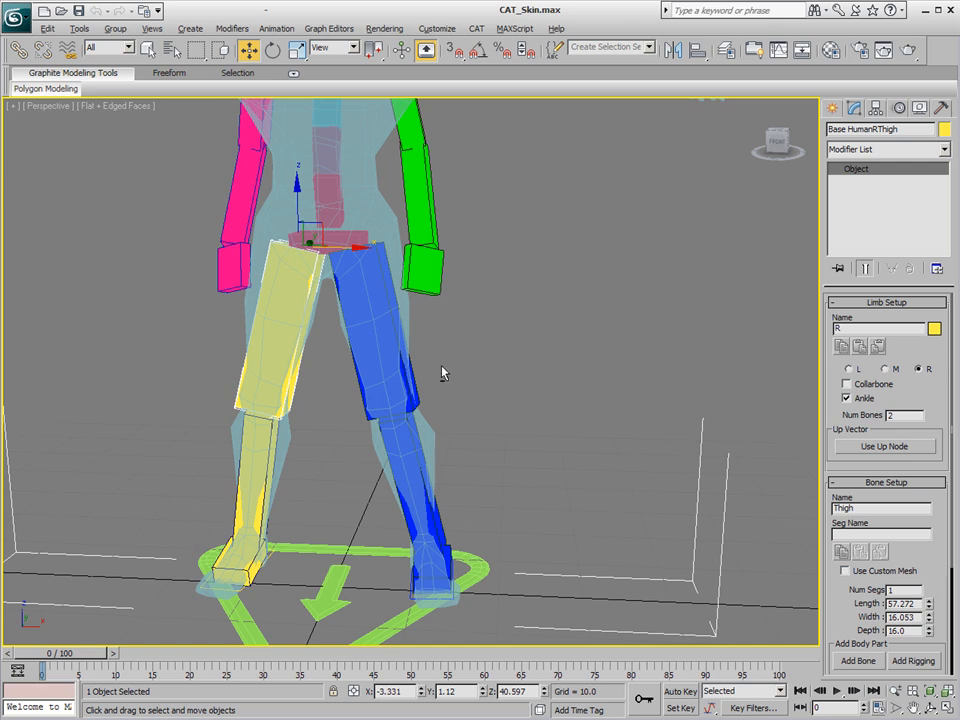
Select the three spine bones between pelvis and ribcage and scale them deeper from front to back
middle_click_drag(425, 362, 468, 492)
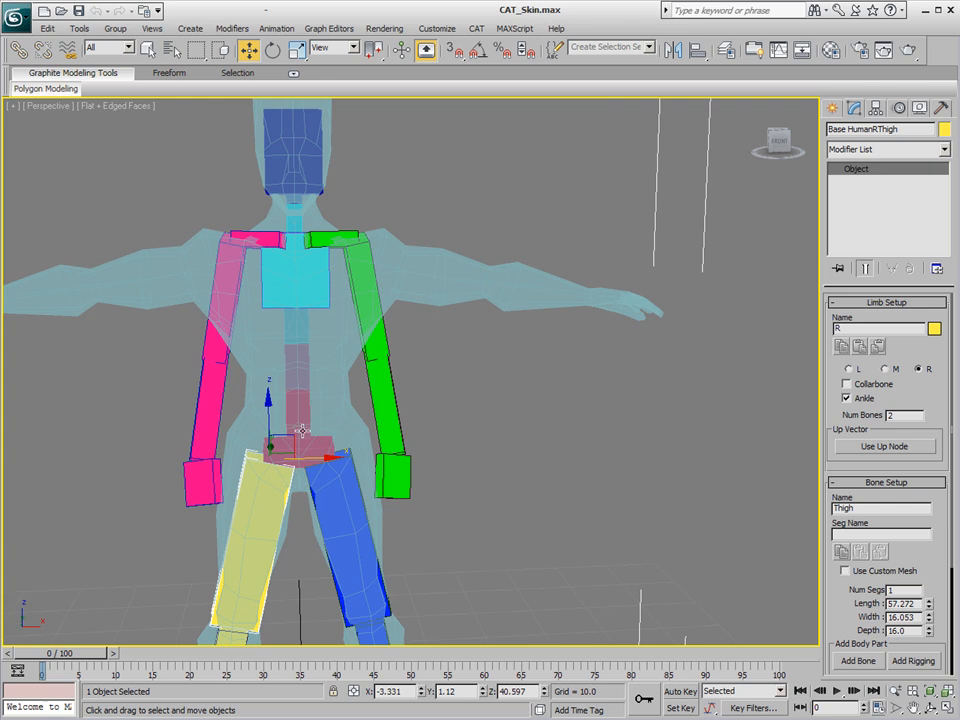
left_click(302, 430)
left_click_drag(322, 322, 252, 424)
right_click(325, 370)
left_click(374, 420)
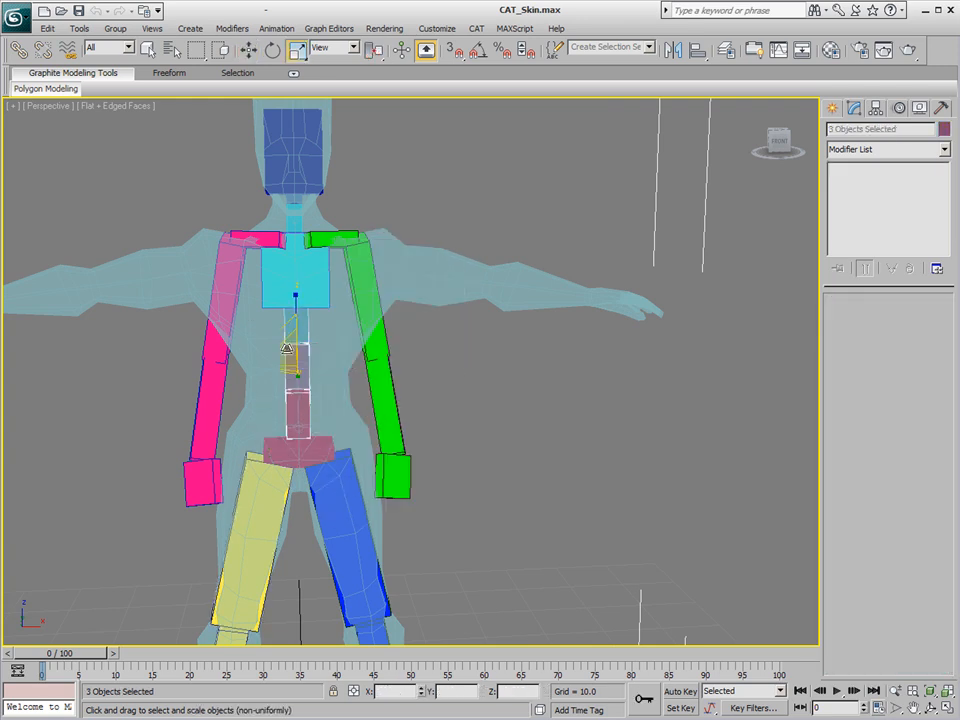
middle_click_drag(374, 420, 423, 428, "alt")
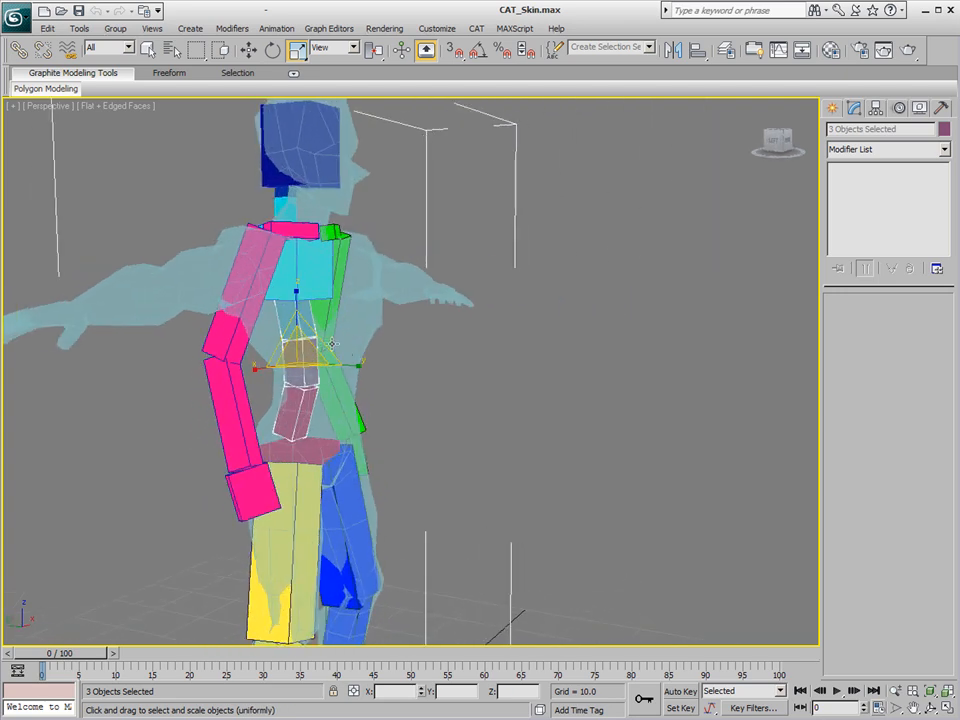
left_click_drag(354, 367, 369, 366)
middle_click_drag(474, 390, 350, 408, "alt")
Switch the scaling reference coordinate system to Local and scale the three spine bones wider sideways
left_click(122, 402)
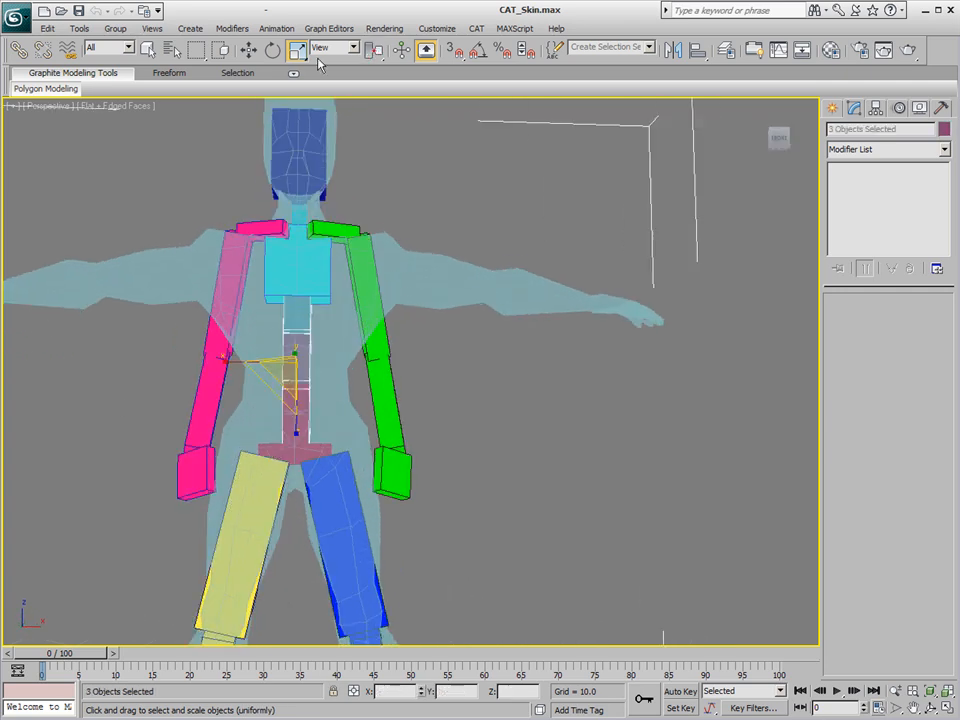
left_click(334, 50)
left_click(335, 101)
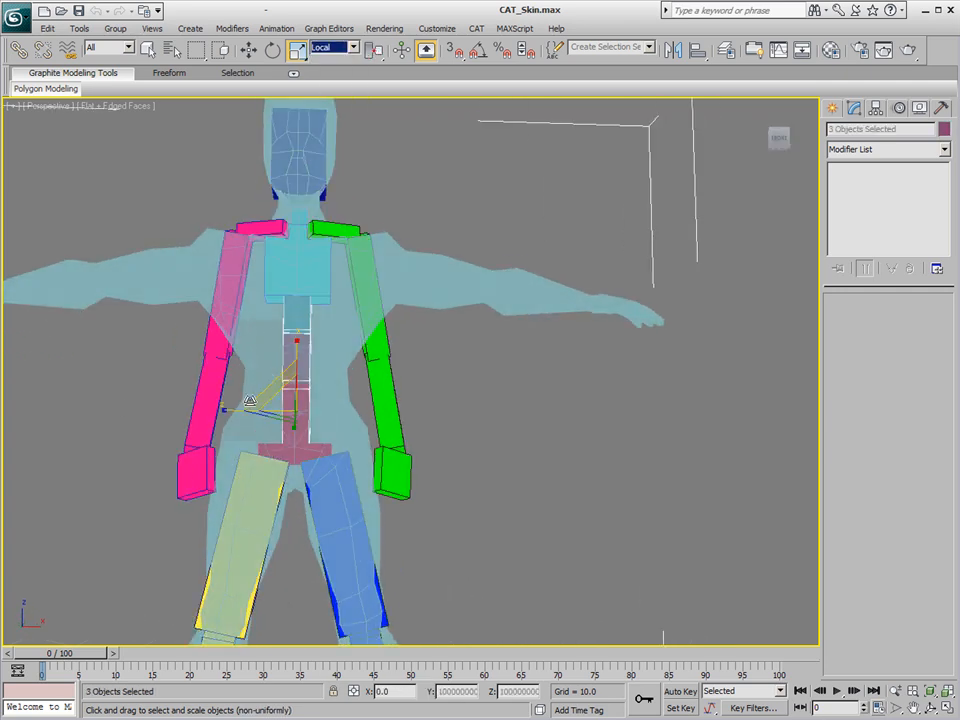
left_click_drag(240, 410, 213, 410)
Move the base of the lowest spine bone forward and slightly down to centre it inside the torso in side view
middle_click_drag(386, 404, 416, 469, "alt")
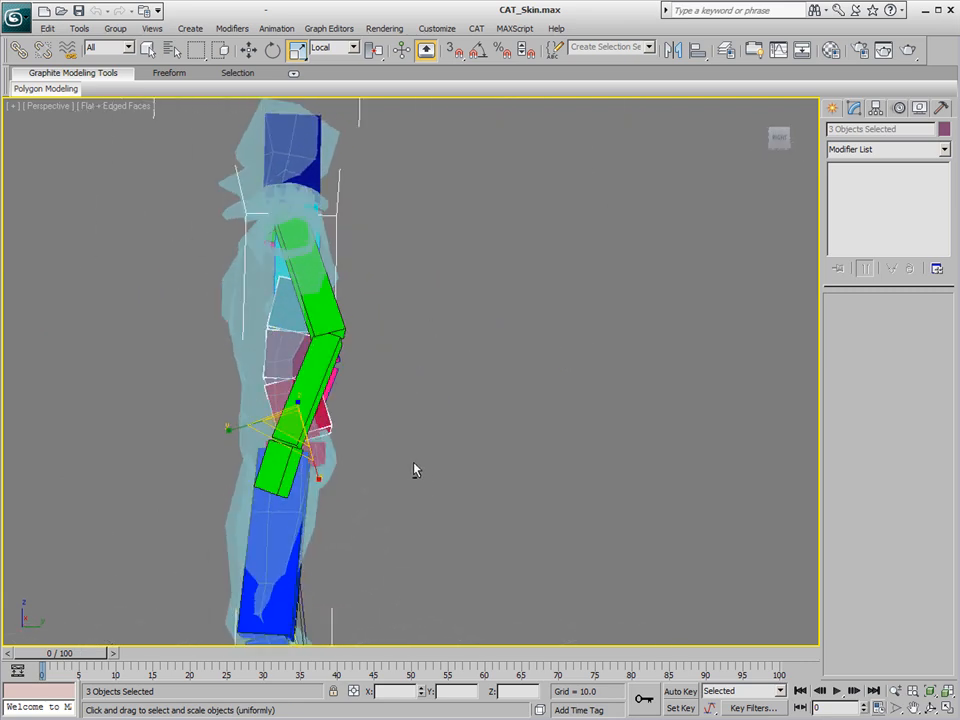
scroll(423, 407, "up", 3)
key("l")
scroll(420, 374, "up", 5)
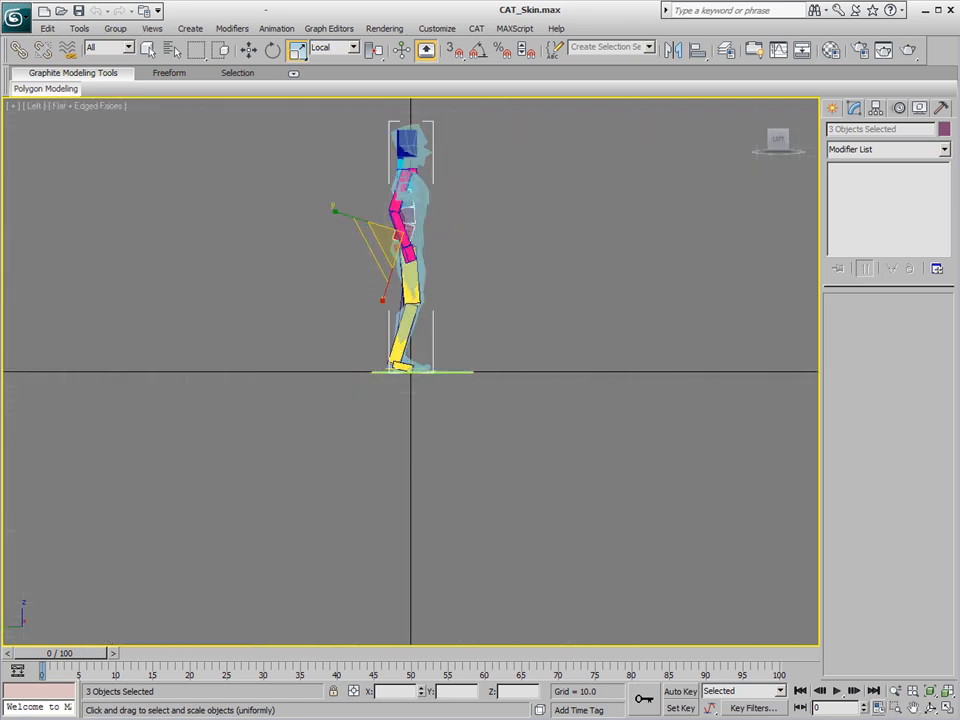
middle_click_drag(500, 172, 525, 495)
scroll(390, 430, "up", 5)
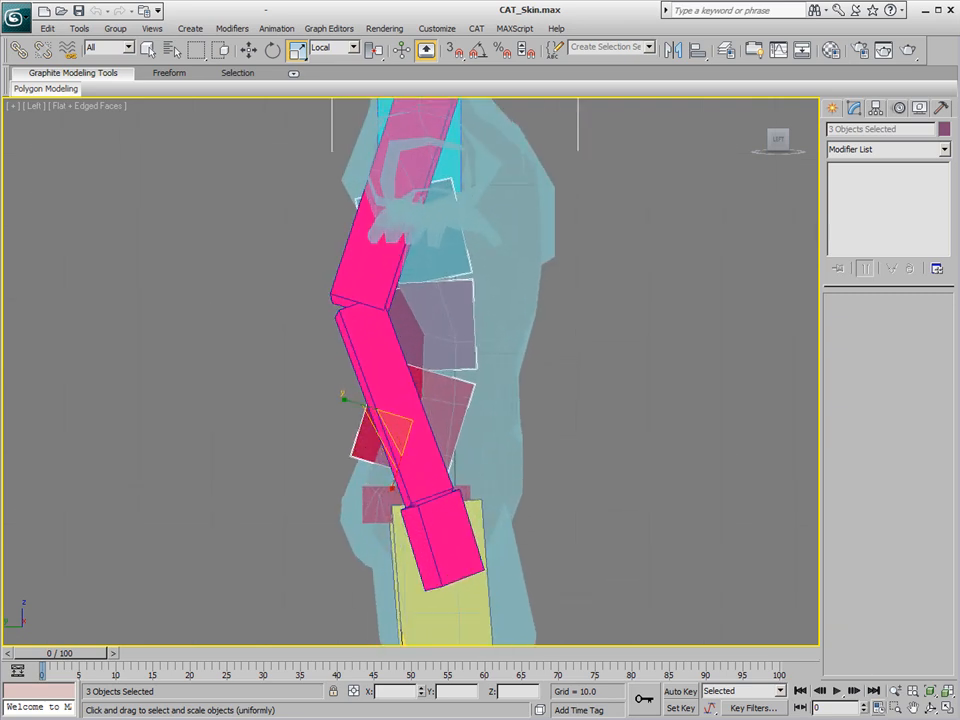
right_click(386, 430)
left_click(402, 439)
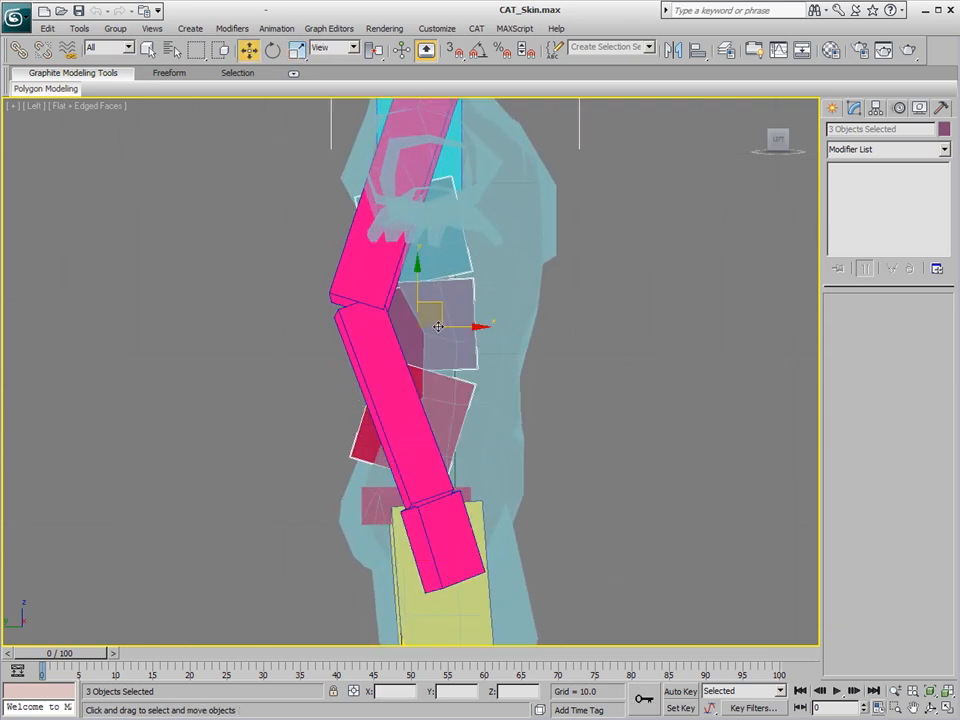
left_click(460, 400)
left_click(553, 416)
left_click(440, 405)
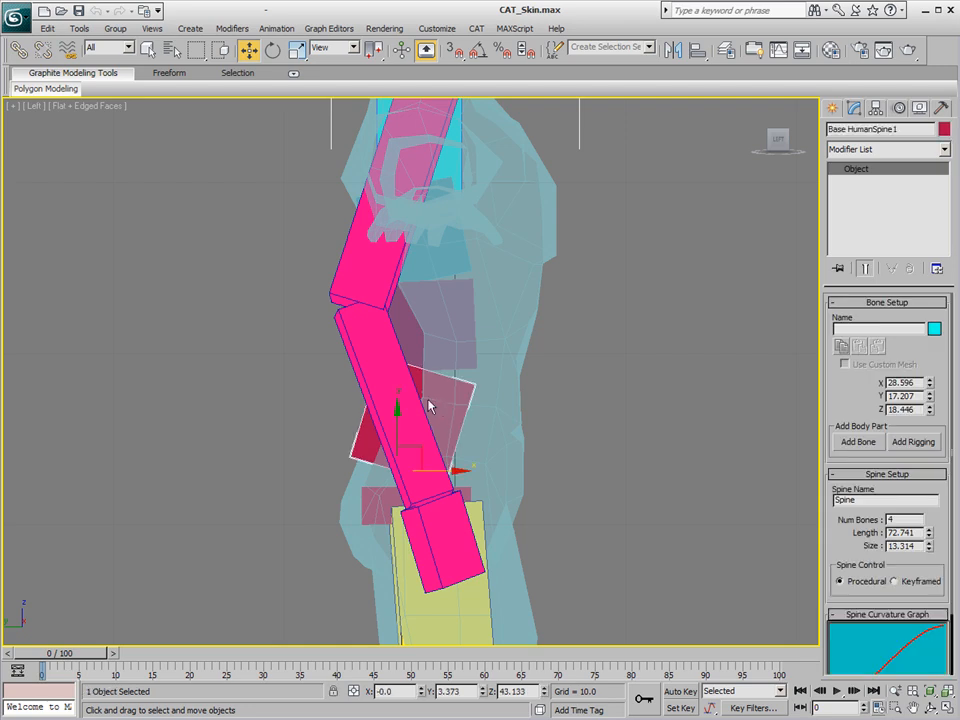
left_click_drag(413, 443, 457, 465)
Move the ribcage bone slightly forward and down to about Y 0.63 and Z 64.58
scroll(592, 353, "down", 3)
middle_click_drag(580, 320, 590, 407)
left_click(473, 342)
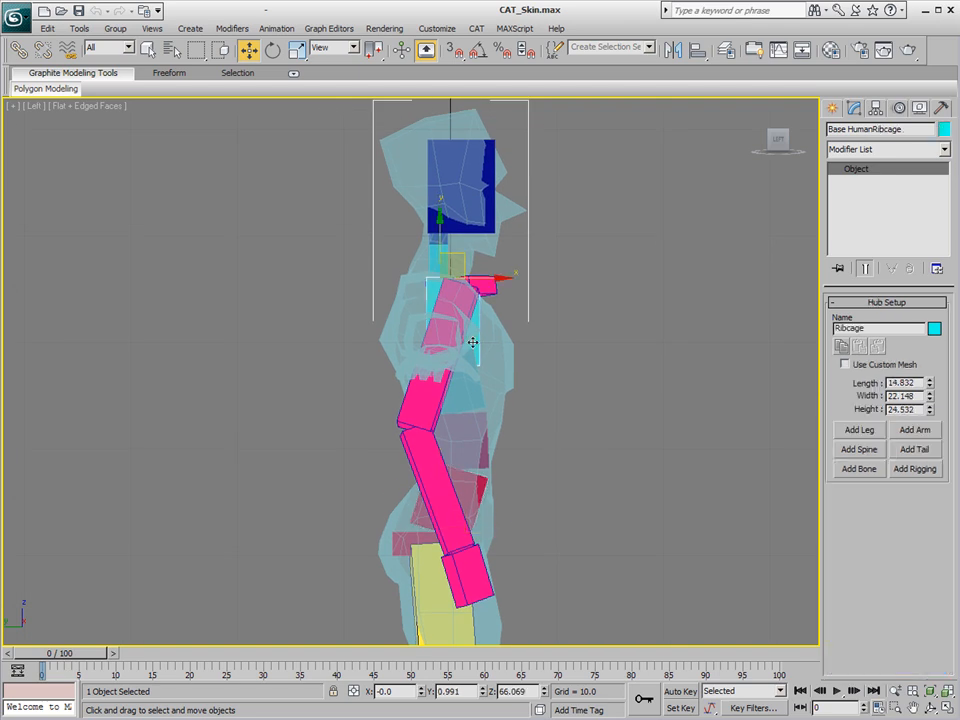
mouse_move(460, 262)
left_mouse_down()
mouse_move(465, 285)
mouse_move(587, 321)
mouse_move(430, 291)
mouse_move(289, 154)
mouse_move(111, 118)
mouse_move(476, 302)
mouse_move(607, 436)
mouse_move(456, 302)
mouse_move(452, 279)
mouse_move(467, 285)
left_mouse_up()
Scale the ribcage deeper to a length of about 23.27 and reposition it at about Y 1.23 and Z 64.29
right_click(466, 285)
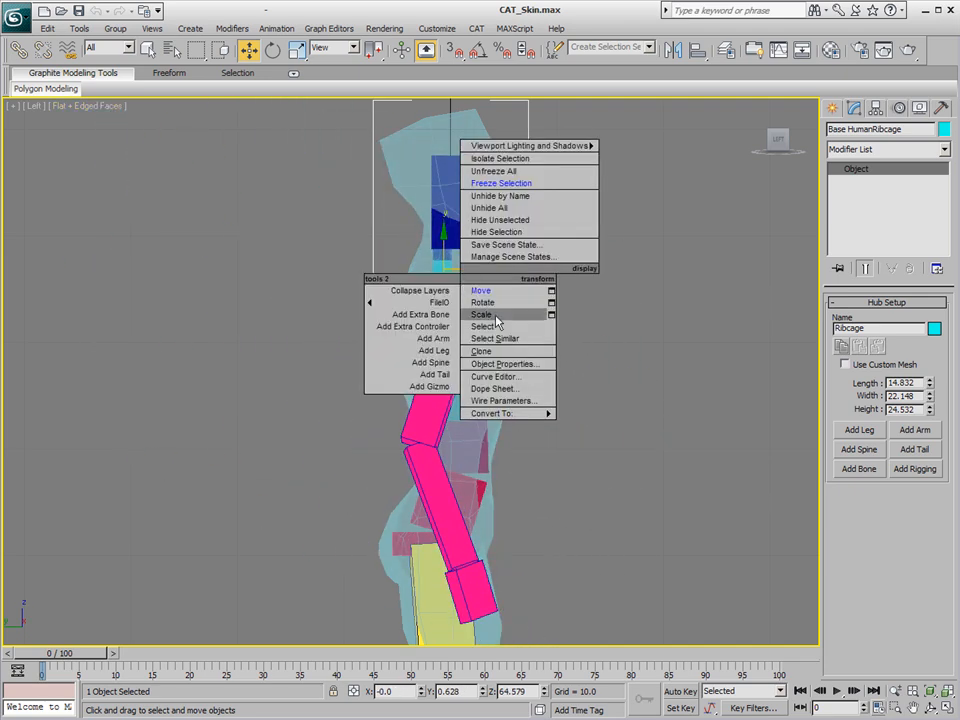
left_click(482, 317)
left_click_drag(383, 293, 352, 293)
right_click(434, 285)
left_click(452, 300)
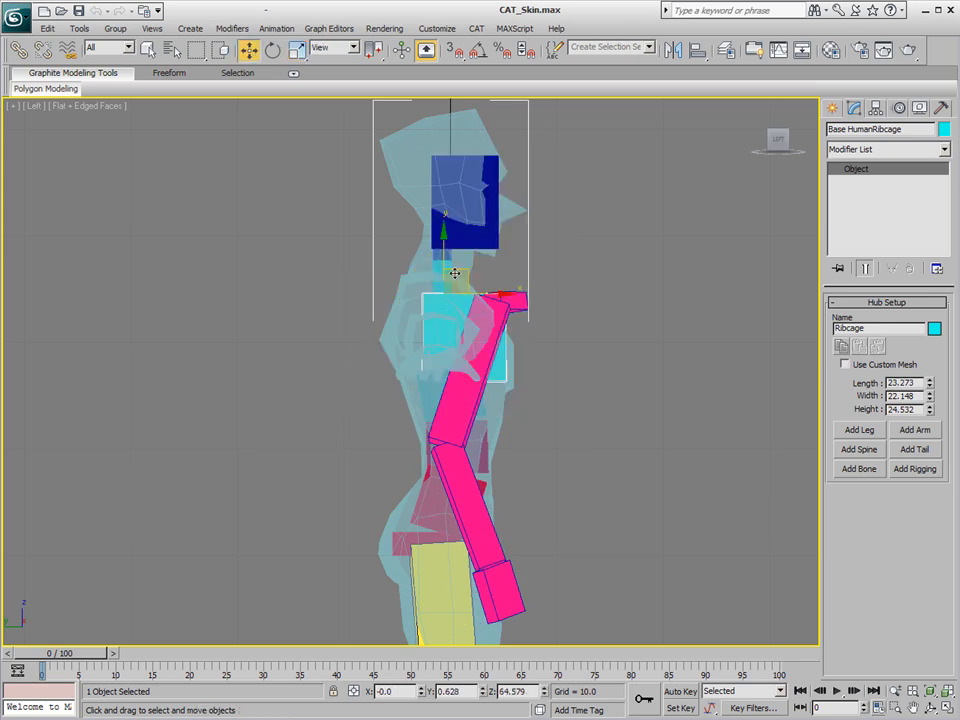
left_click_drag(464, 269, 457, 272)
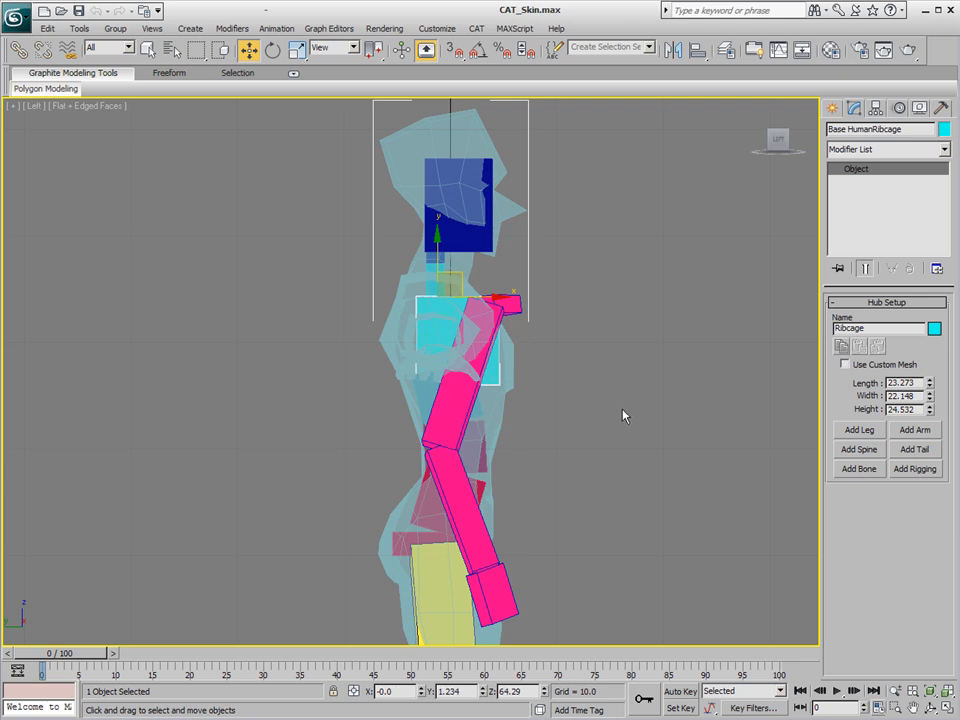
Try out moving the right forearm and collarbone, and select the whole right arm chain from collarbone to palm
middle_click_drag(621, 396, 551, 424, "alt")
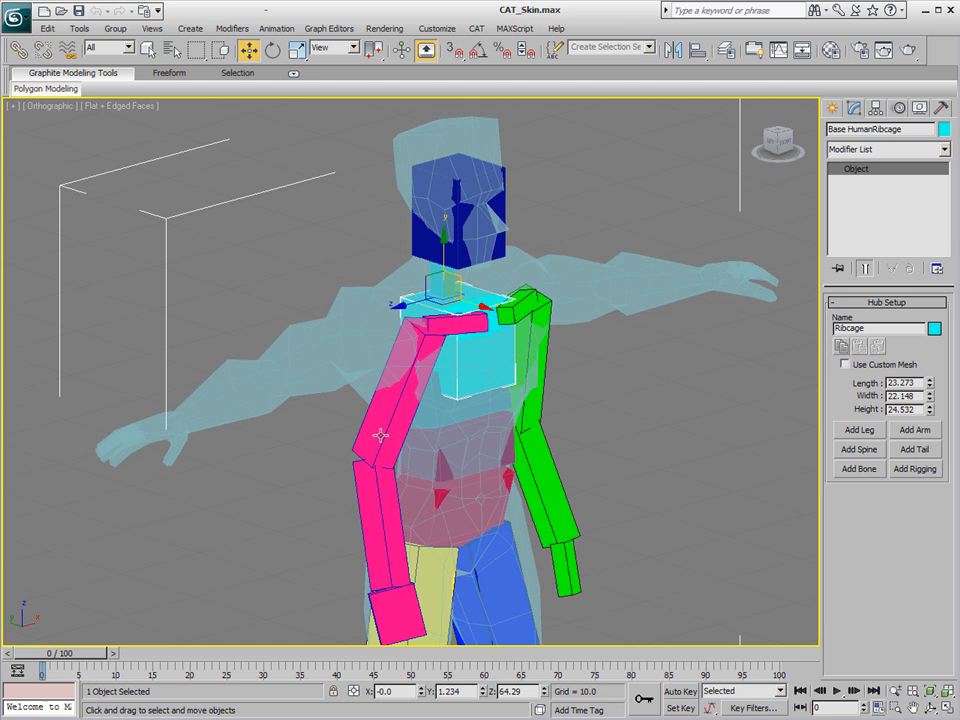
left_click(382, 489)
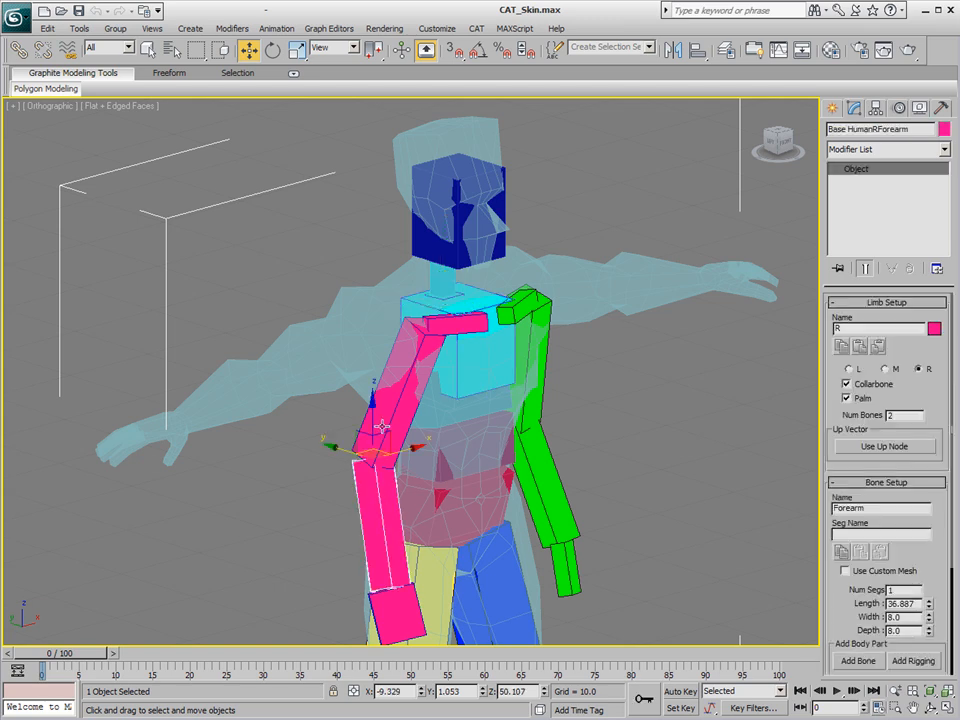
left_click_drag(387, 437, 427, 440)
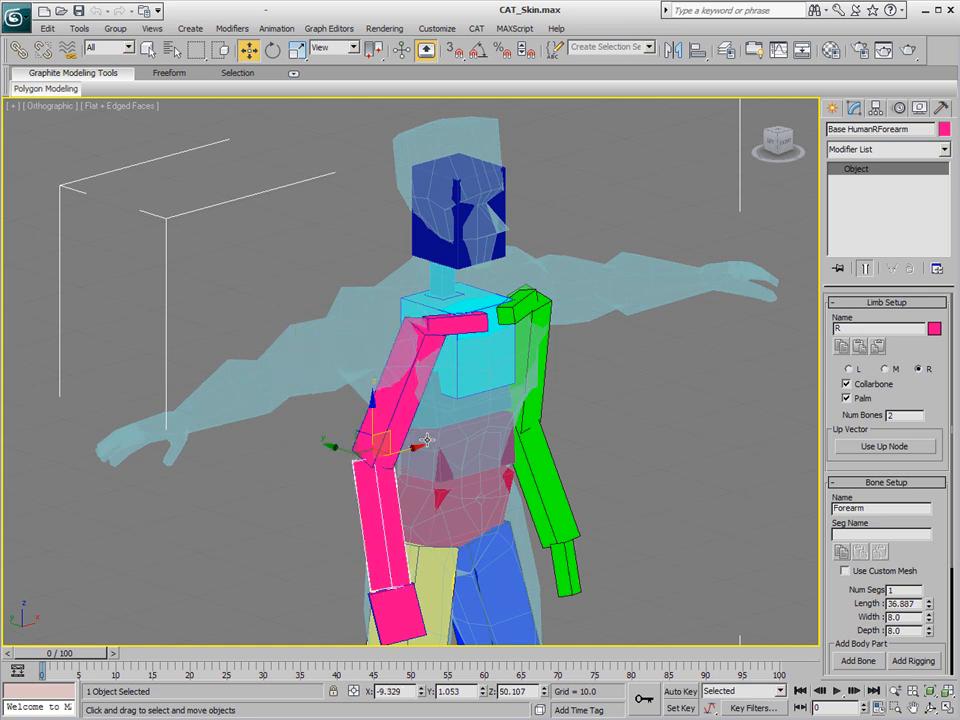
left_click(465, 323)
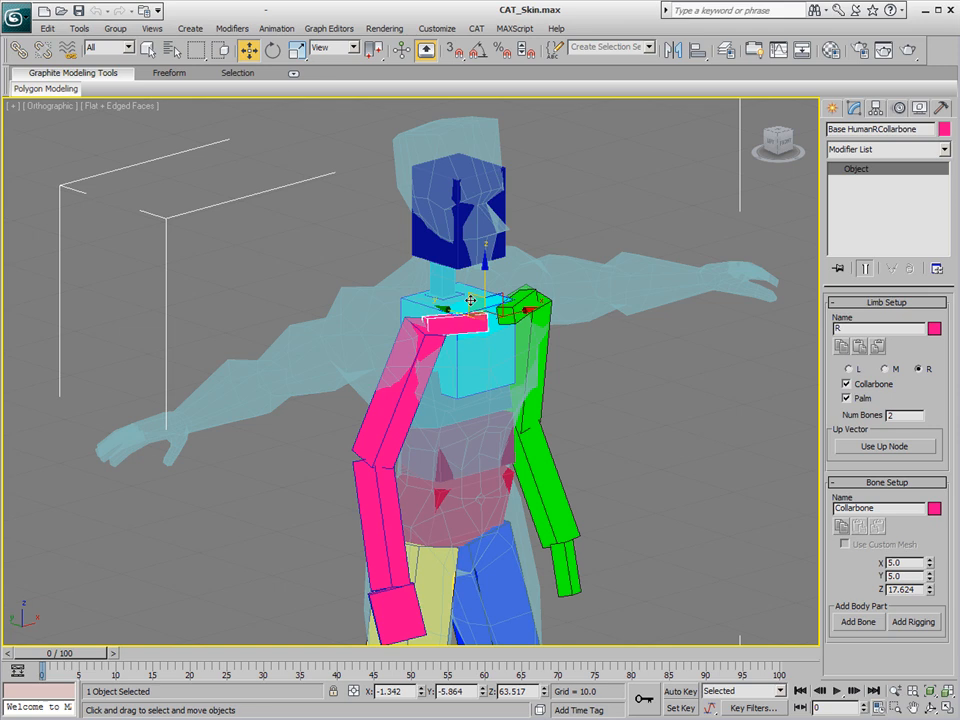
mouse_move(471, 296)
left_mouse_down()
mouse_move(265, 300)
mouse_move(455, 330)
mouse_move(476, 296)
left_mouse_up()
double_click(477, 322)
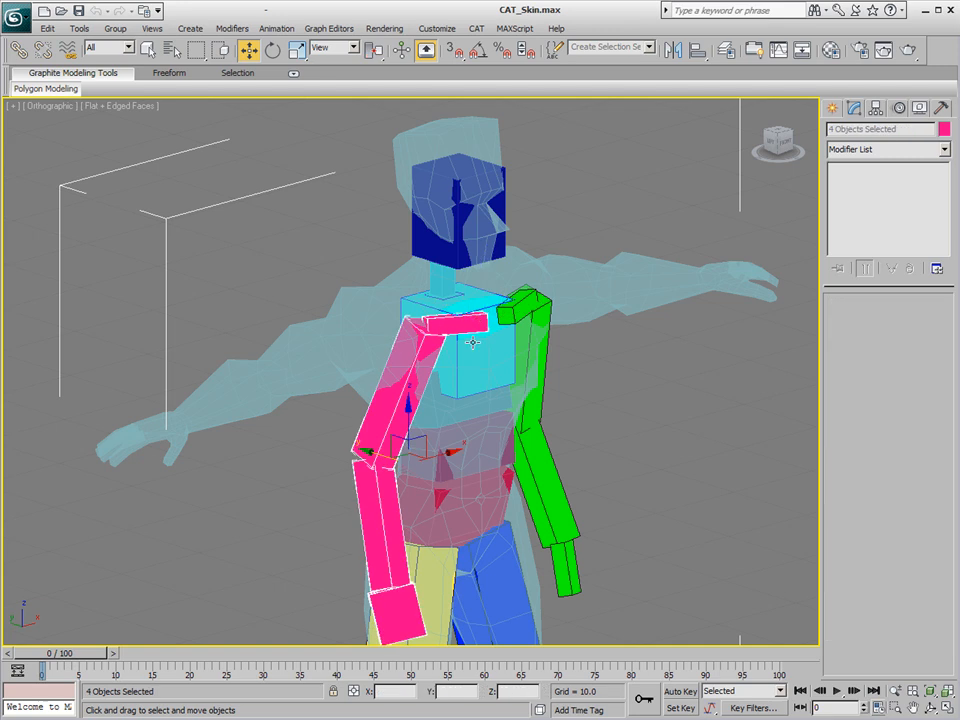
middle_click_drag(440, 446, 457, 461, "alt")
middle_click_drag(367, 462, 386, 366, "alt")
In front view, move the shoulder end of the right upper arm to about X -9.09 and Z 64.16
key("f")
middle_click_drag(452, 300, 495, 463)
scroll(495, 463, "up", 8)
middle_click_drag(531, 400, 350, 253)
left_click(350, 253)
left_click(396, 431)
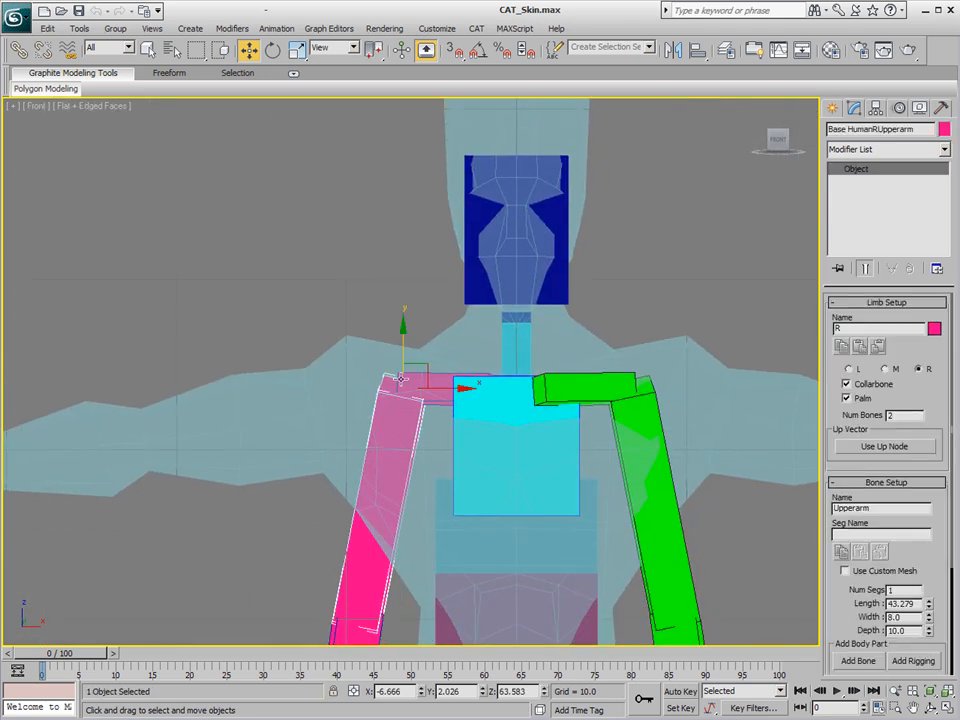
left_click_drag(424, 365, 386, 357)
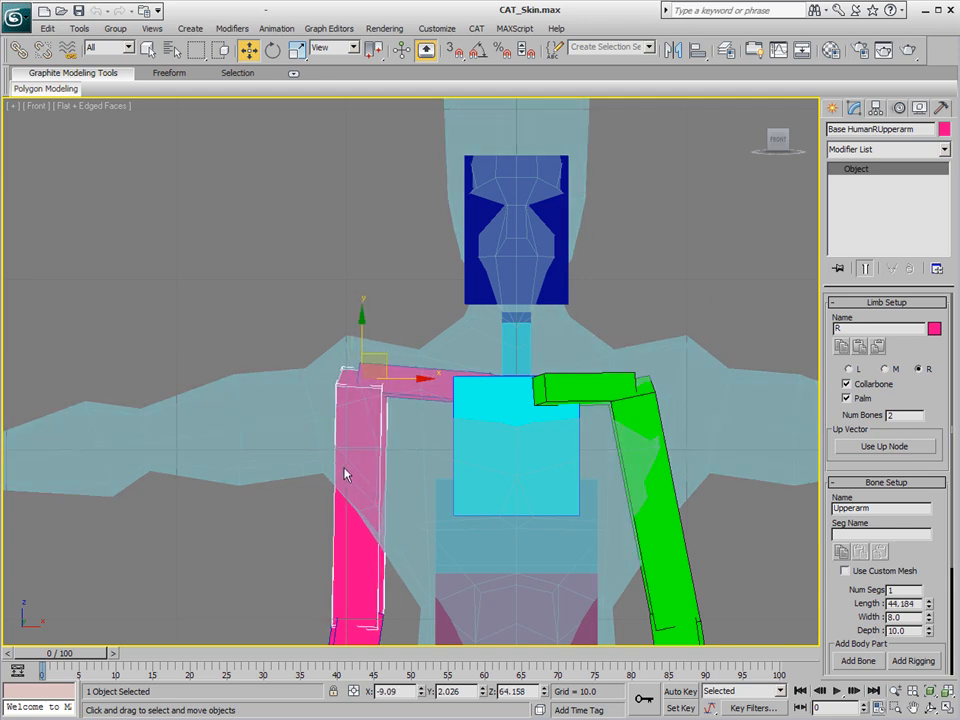
Move the right forearm's elbow end and the right palm out to the elbow and wrist of the mesh's outstretched arm
middle_click_drag(343, 476, 381, 306)
scroll(405, 365, "down", 3)
left_click_drag(398, 453, 248, 341)
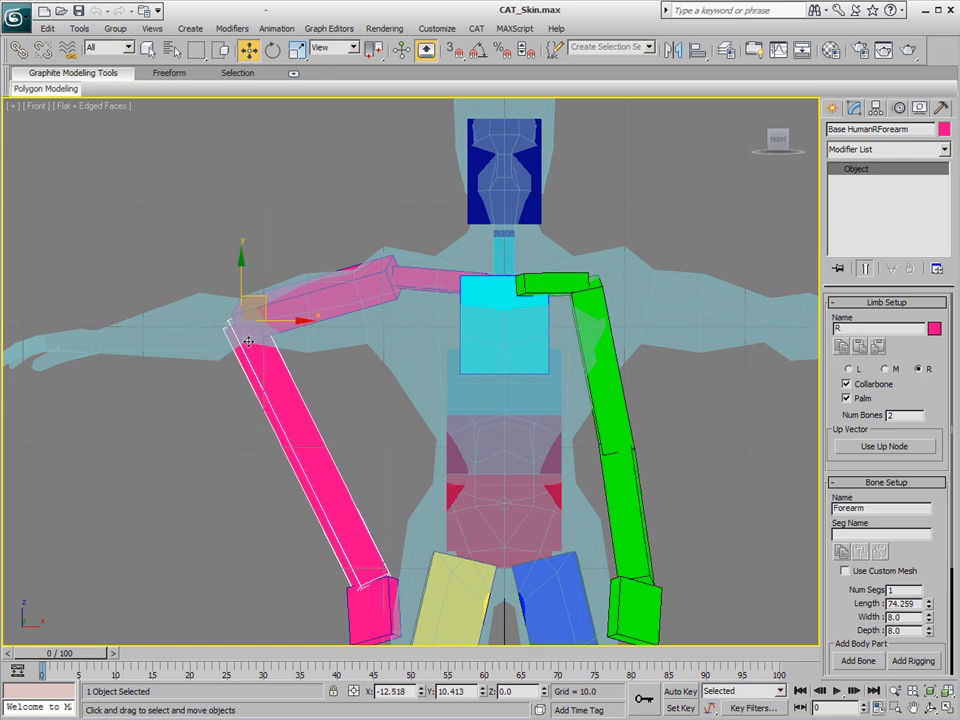
left_click_drag(350, 612, 88, 366)
Rotate the right palm about 78.8 degrees around its local Z axis to line it up with the hand
scroll(96, 362, "down", 4)
key("e")
left_click_drag(330, 328, 379, 438)
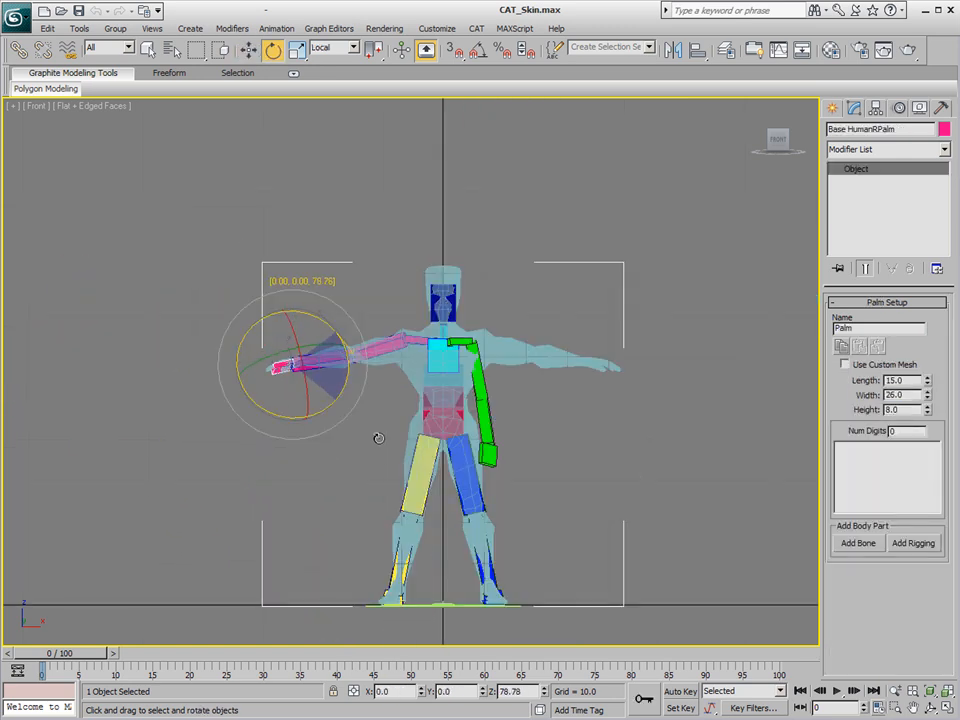
In top view, move the right forearm's elbow end forward so the arm bones run inside the mesh arm
middle_click_drag(377, 452, 425, 507, "alt")
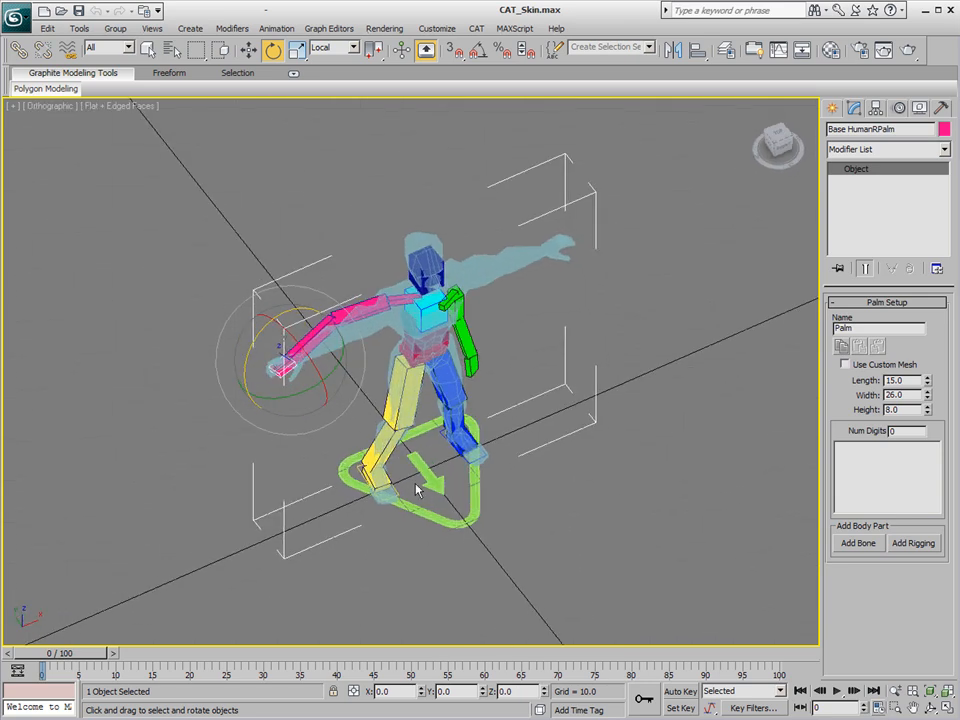
key("t")
scroll(414, 456, "up", 6)
middle_click_drag(290, 345, 536, 347)
left_click(407, 300)
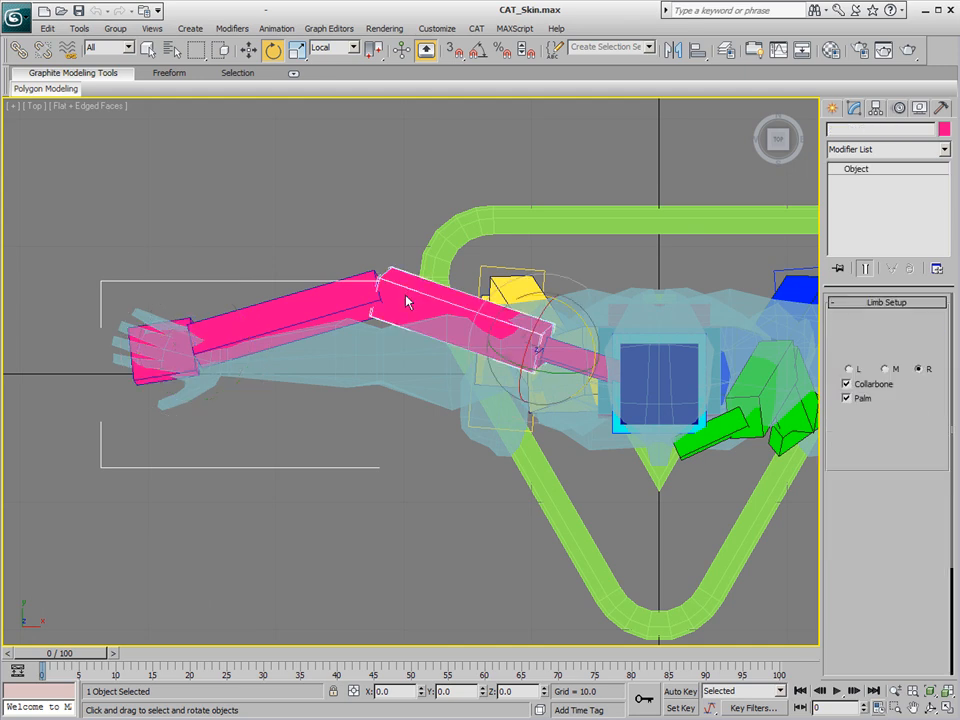
right_click(405, 263)
left_click(424, 262)
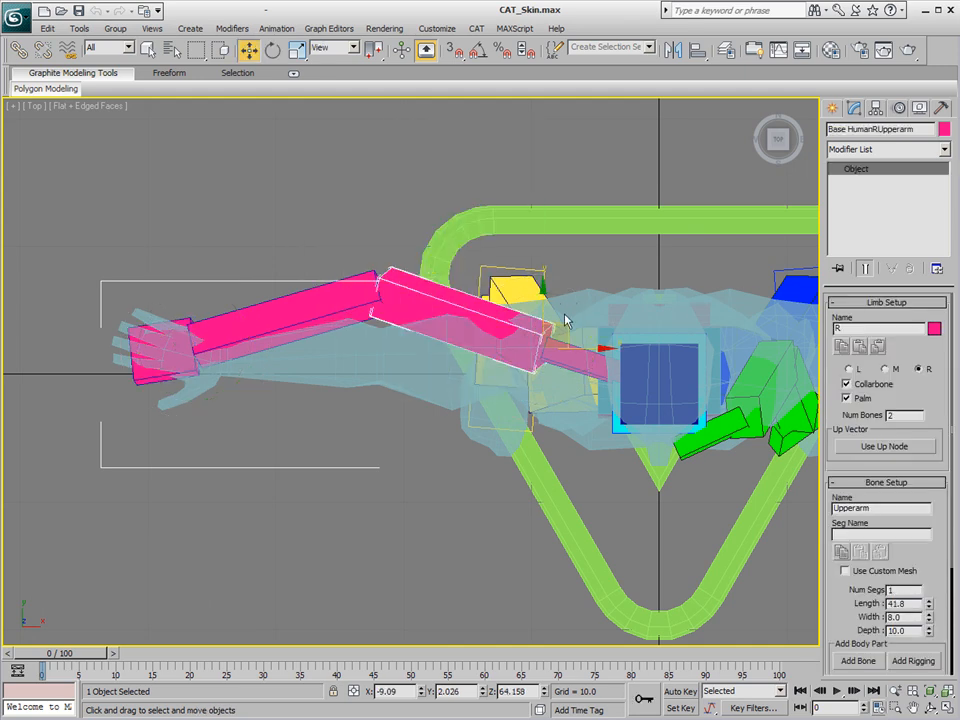
left_click(325, 292)
left_click_drag(401, 265, 404, 307)
Rotate the right palm about -21.4 degrees around its local Y axis and move it to about X -34.69 and Y 0.72
left_click(209, 337)
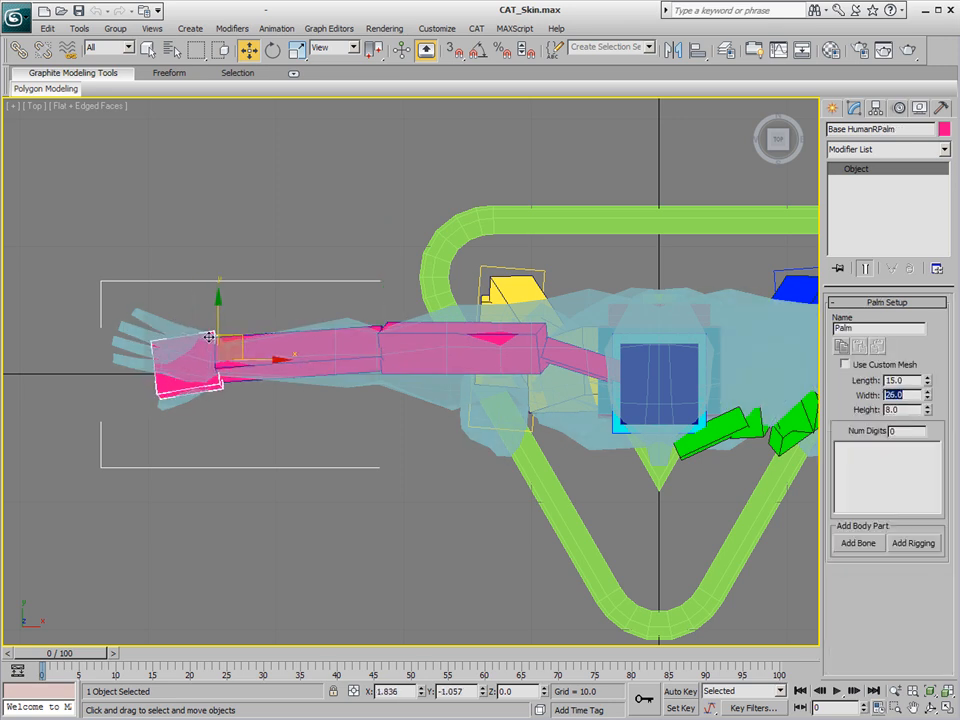
right_click(235, 339)
left_click(262, 361)
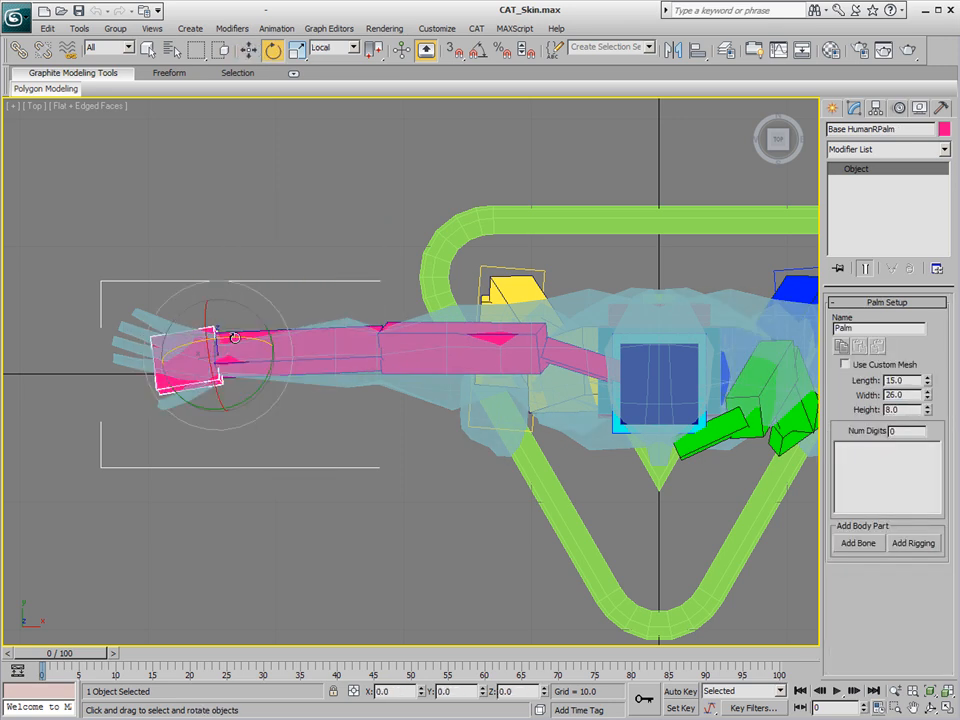
left_click_drag(266, 381, 232, 403)
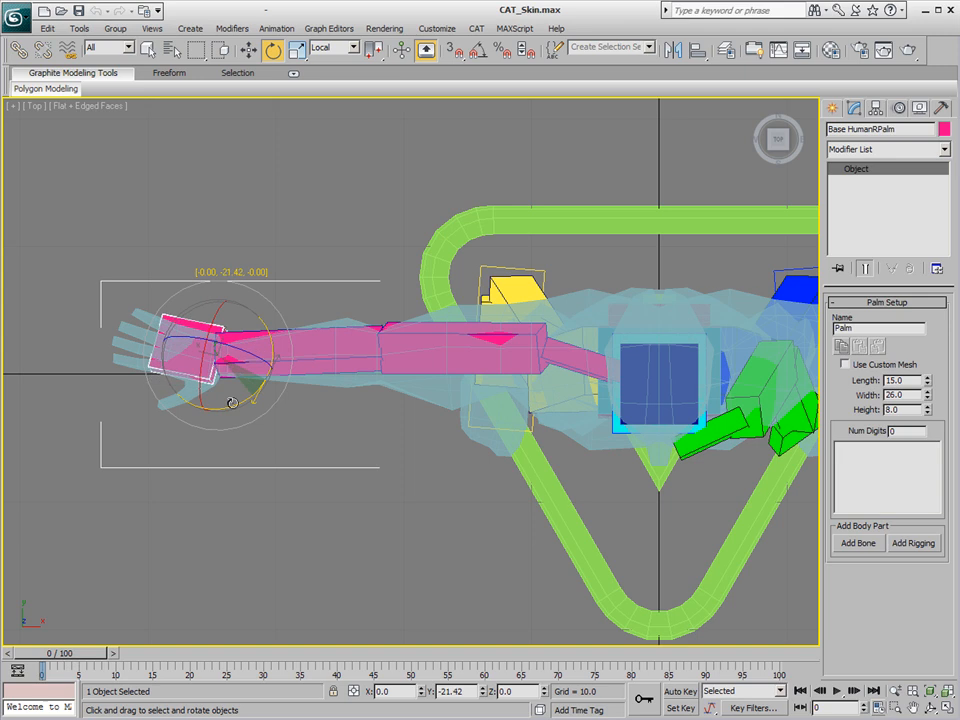
right_click(238, 388)
left_click(252, 402)
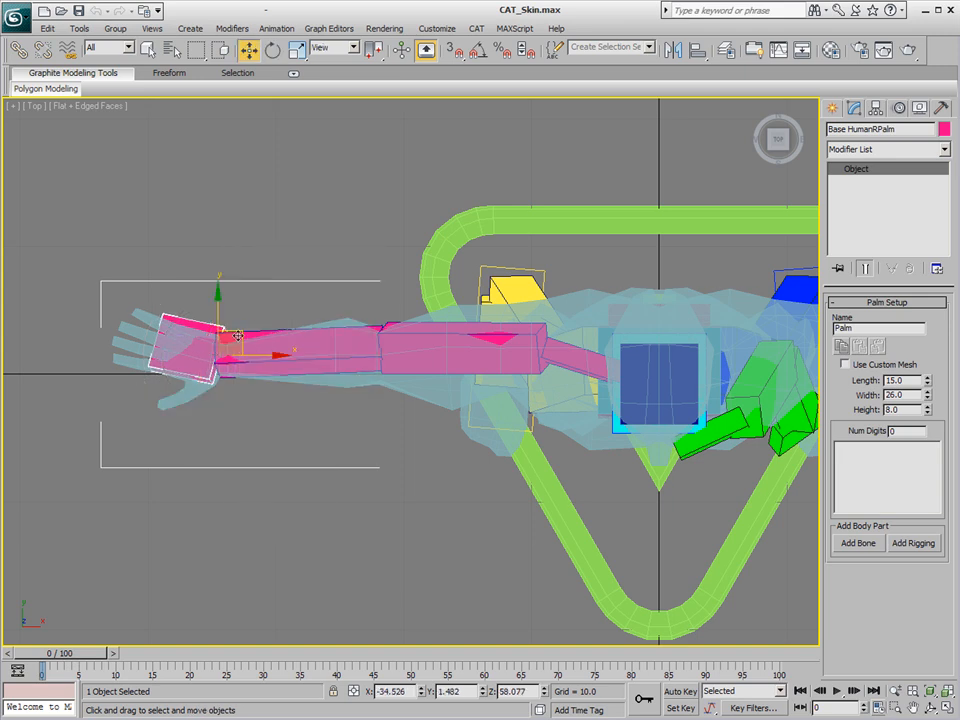
left_click_drag(238, 336, 231, 345)
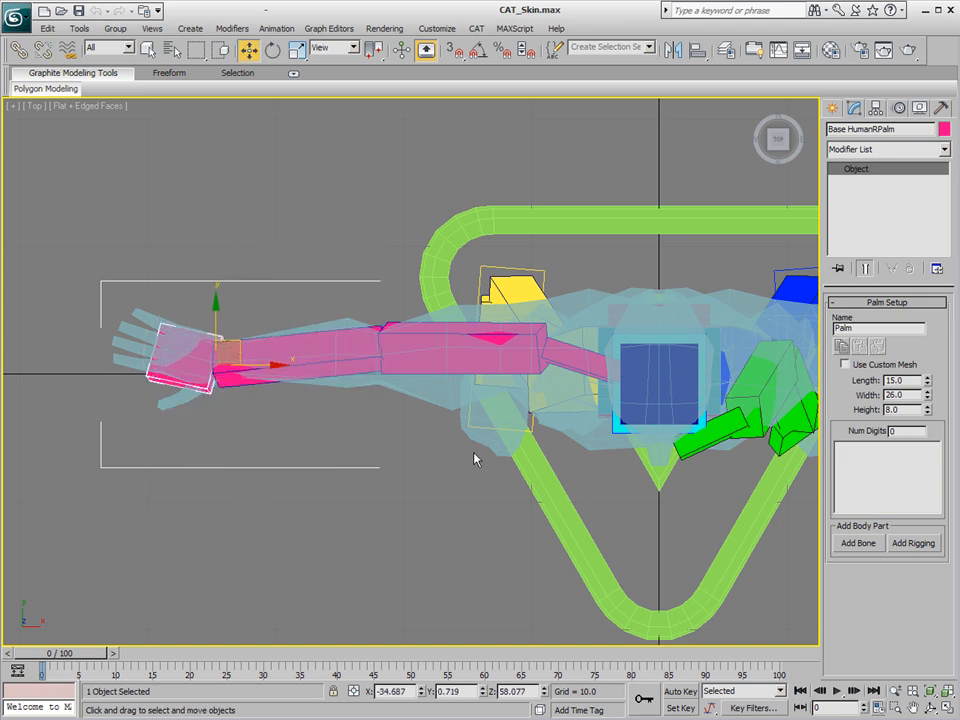
Move the right upper arm's shoulder end slightly forward and scale the bone's depth to about 15.54
left_click(543, 342)
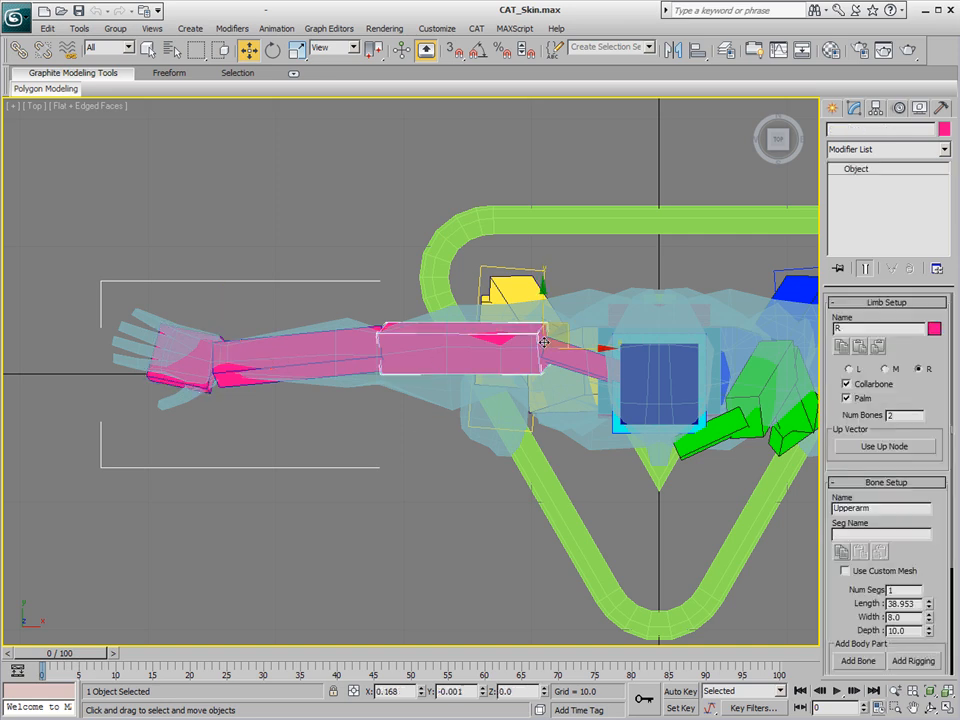
left_click_drag(567, 329, 569, 336)
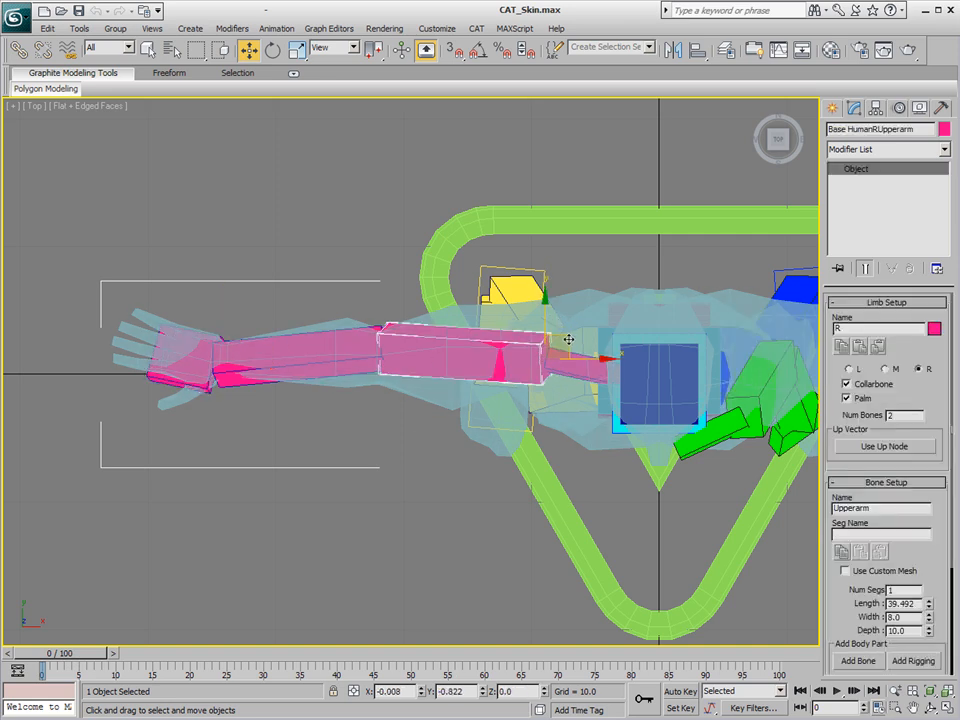
right_click(566, 335)
left_click(590, 378)
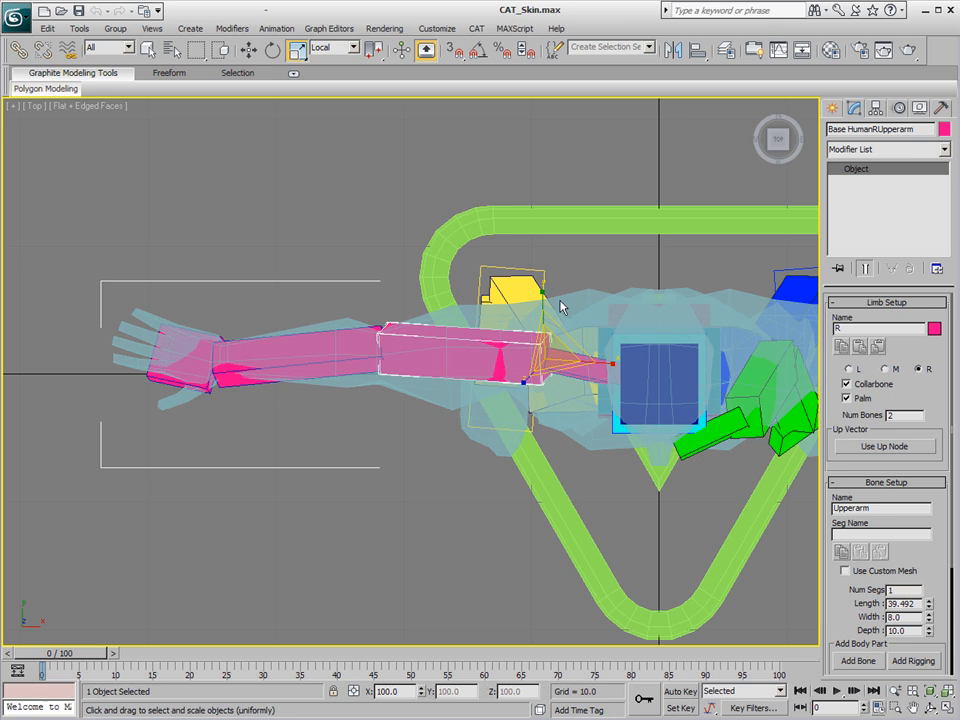
left_click_drag(539, 298, 542, 266)
Scale the right upper arm's width to about 11.42 and lower its shoulder end by about 1.44 units
middle_click_drag(471, 493, 480, 343, "alt")
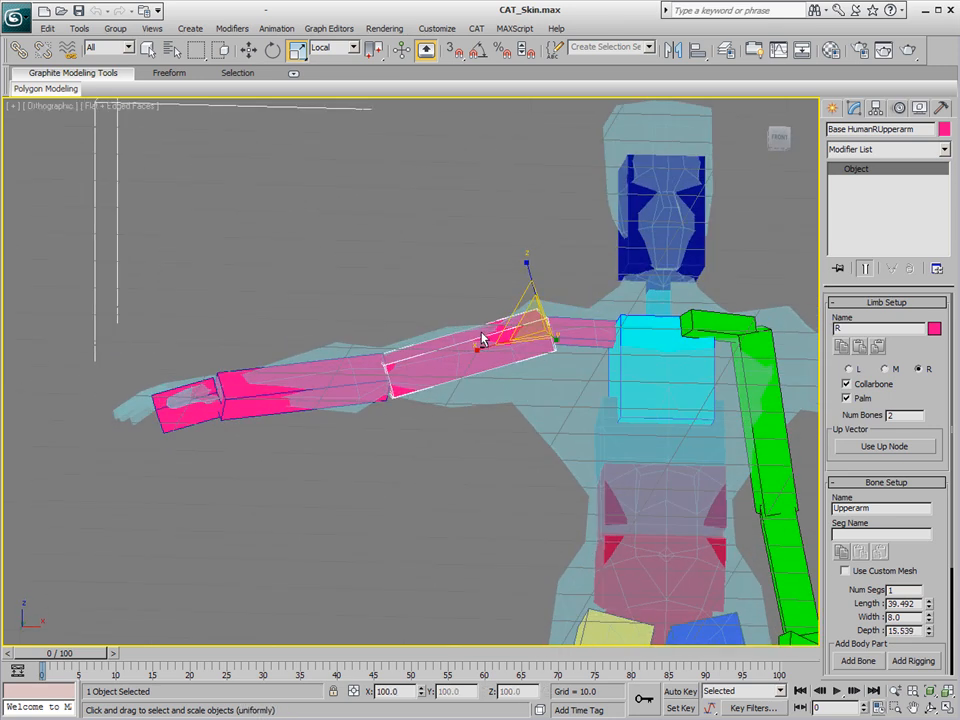
left_click_drag(527, 267, 546, 301)
right_click(530, 252)
left_click(542, 256)
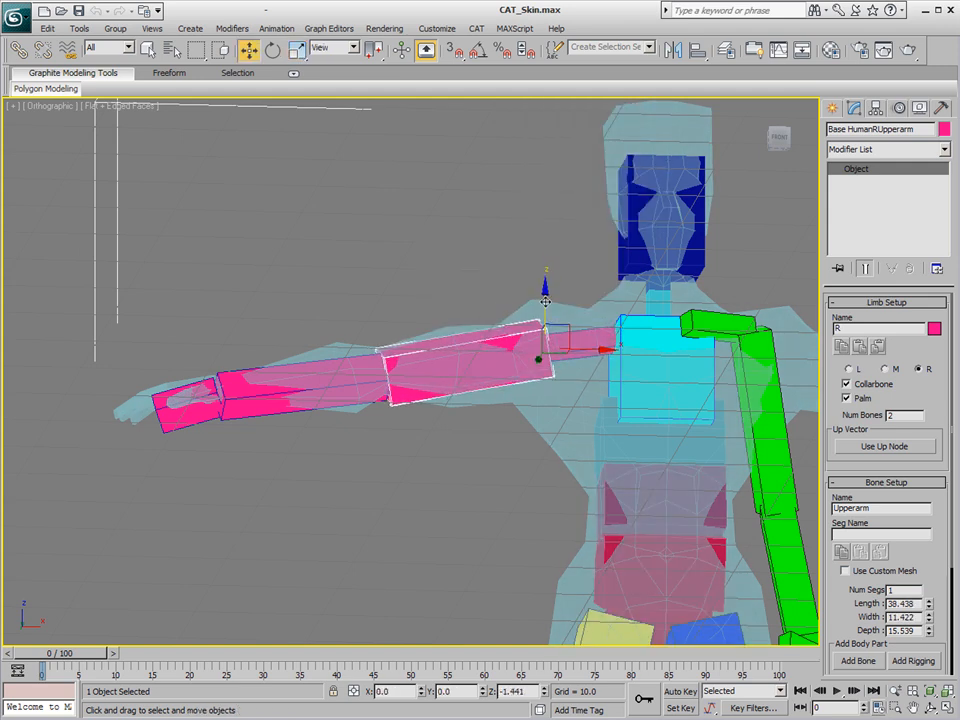
Scale the right forearm to a width of about 9.92 and a depth of about 10.9 to fill the mesh
mouse_move(392, 454)
middle_mouse_down("alt")
mouse_move(336, 506)
mouse_move(377, 449)
middle_mouse_up("alt")
left_click(328, 392)
right_click(332, 388)
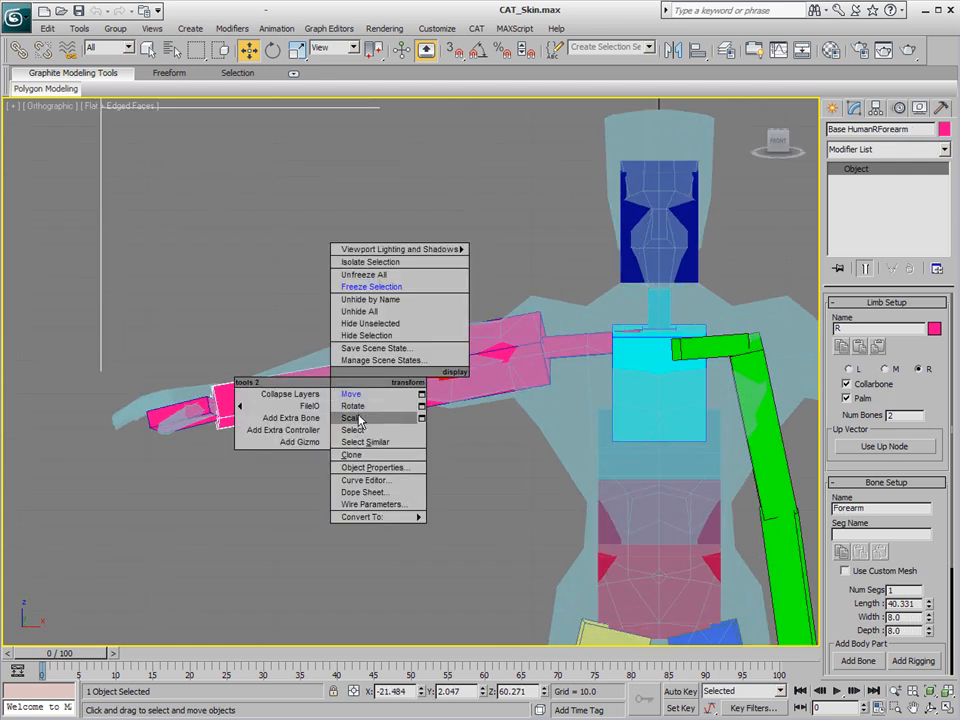
left_click(353, 418)
left_click_drag(394, 426, 396, 450)
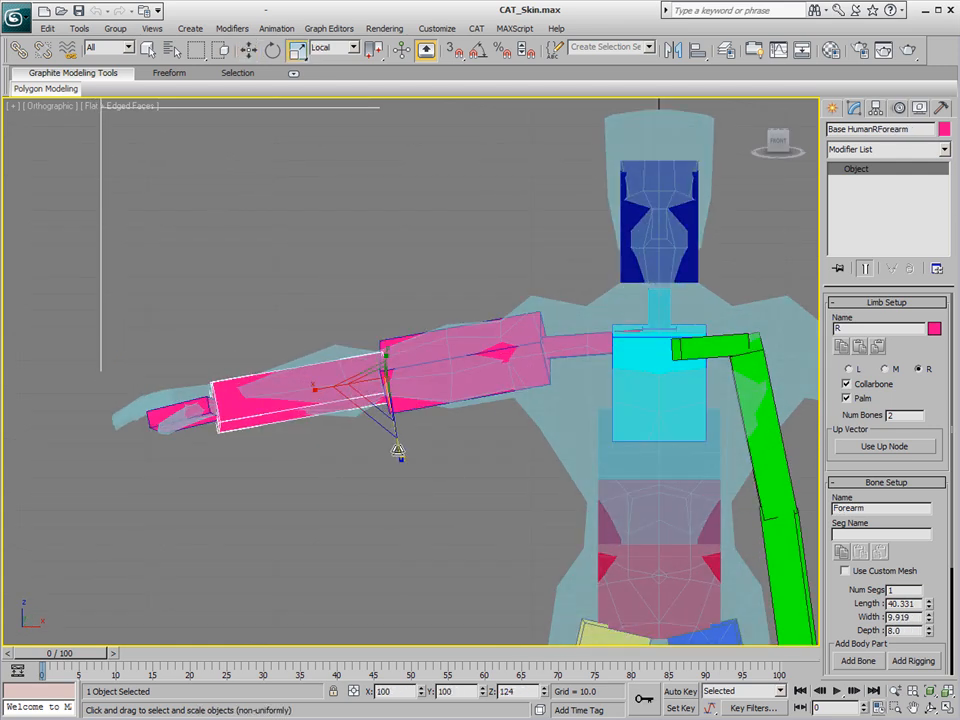
middle_click_drag(358, 468, 446, 478, "alt")
mouse_move(388, 337)
left_mouse_down()
mouse_move(410, 331)
mouse_move(402, 334)
left_mouse_up()
middle_click_drag(430, 446, 331, 454, "alt")
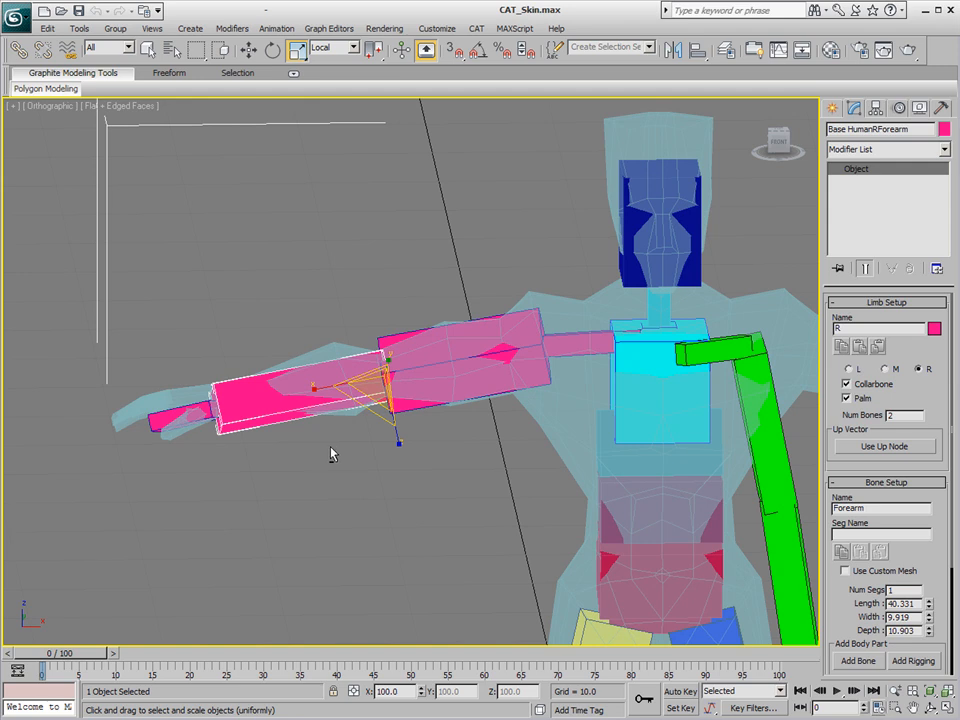
Scale the right palm bone's height to about 11.2 and raise the palm slightly to sit inside the hand mesh
left_click(208, 411)
key("ctrl+e")
left_click_drag(214, 400, 241, 490)
right_click(242, 452)
left_click(253, 470)
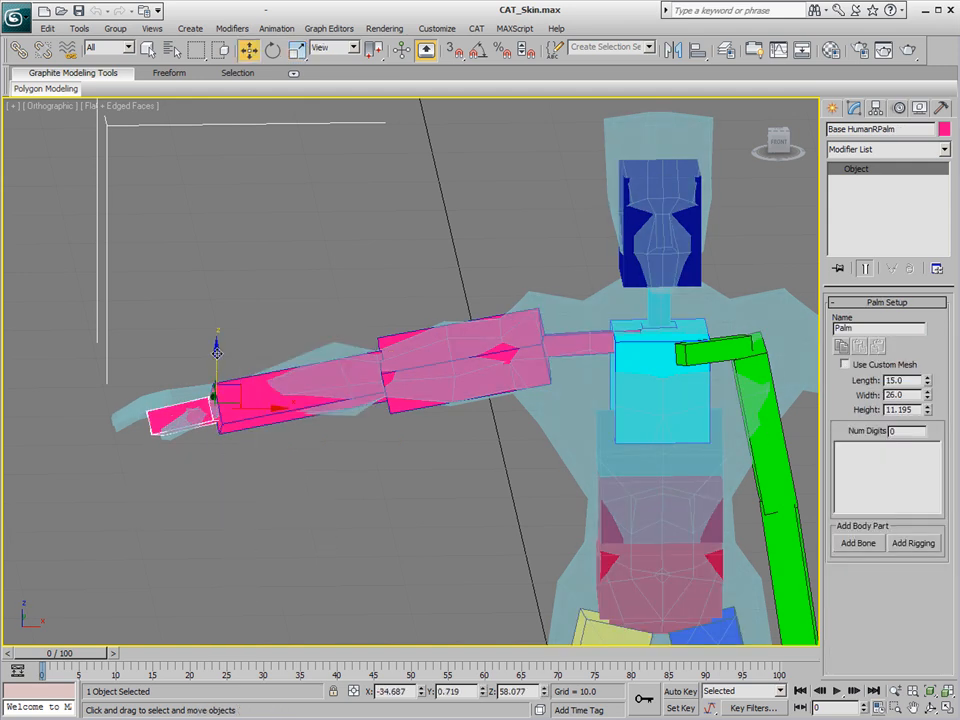
left_click_drag(217, 350, 216, 343)
Copy the right arm's setup from its collarbone and paste it mirrored onto the left collarbone
middle_click_drag(328, 458, 332, 484, "alt")
left_click(563, 317)
key("r")
left_click(441, 254)
middle_click_drag(600, 386, 570, 388, "alt")
scroll(571, 395, "down", 3)
left_click(506, 332)
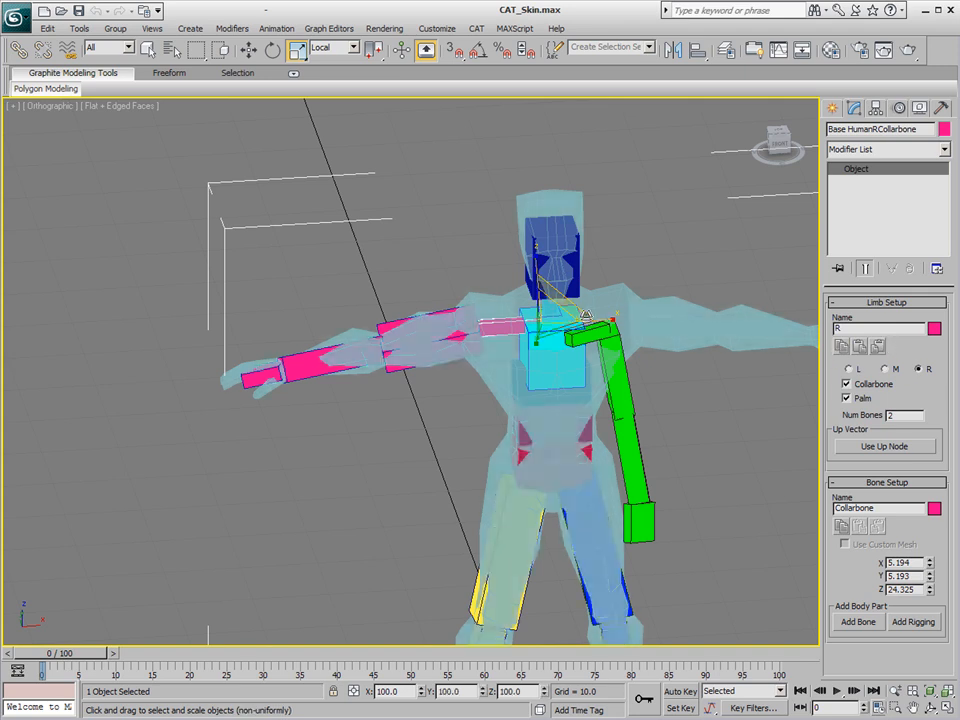
left_click(607, 334)
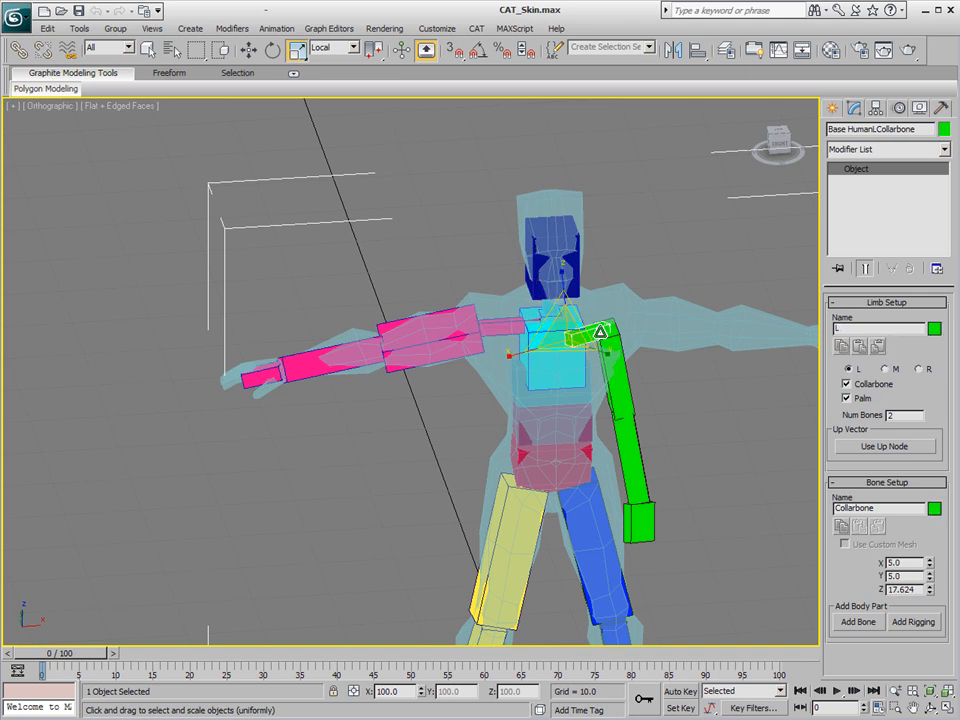
left_click(879, 347)
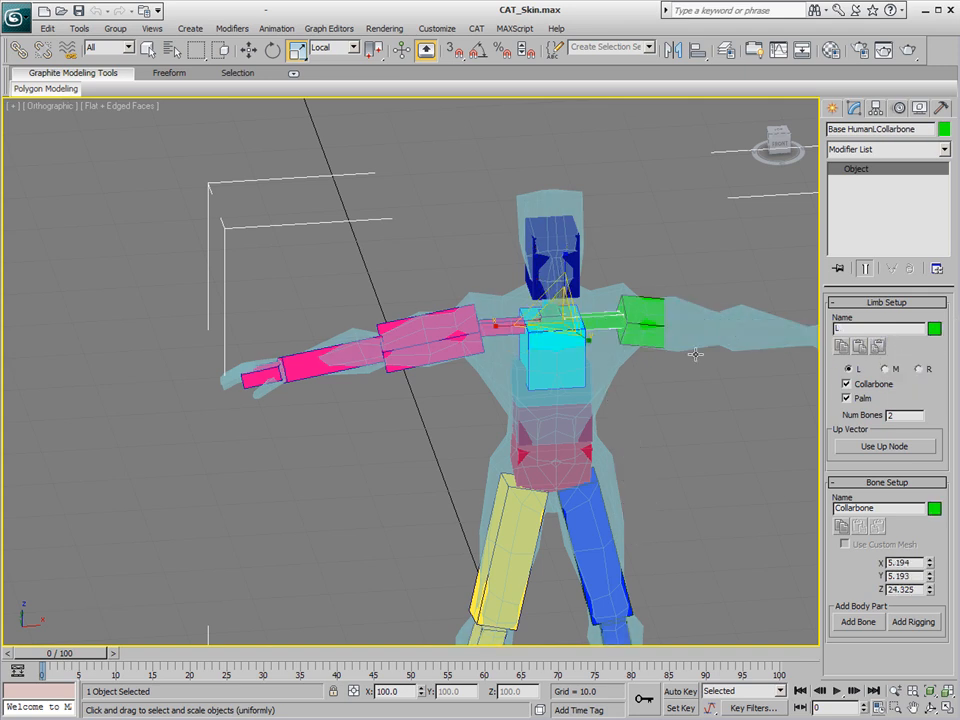
middle_click_drag(727, 364, 535, 315)
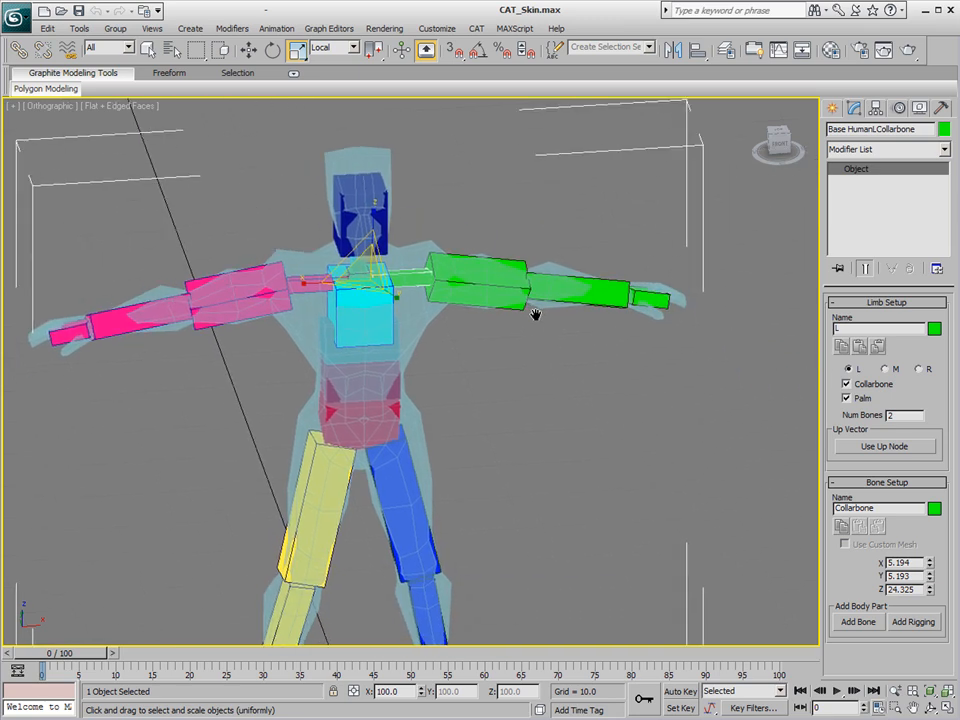
middle_click_drag(538, 376, 589, 345, "alt")
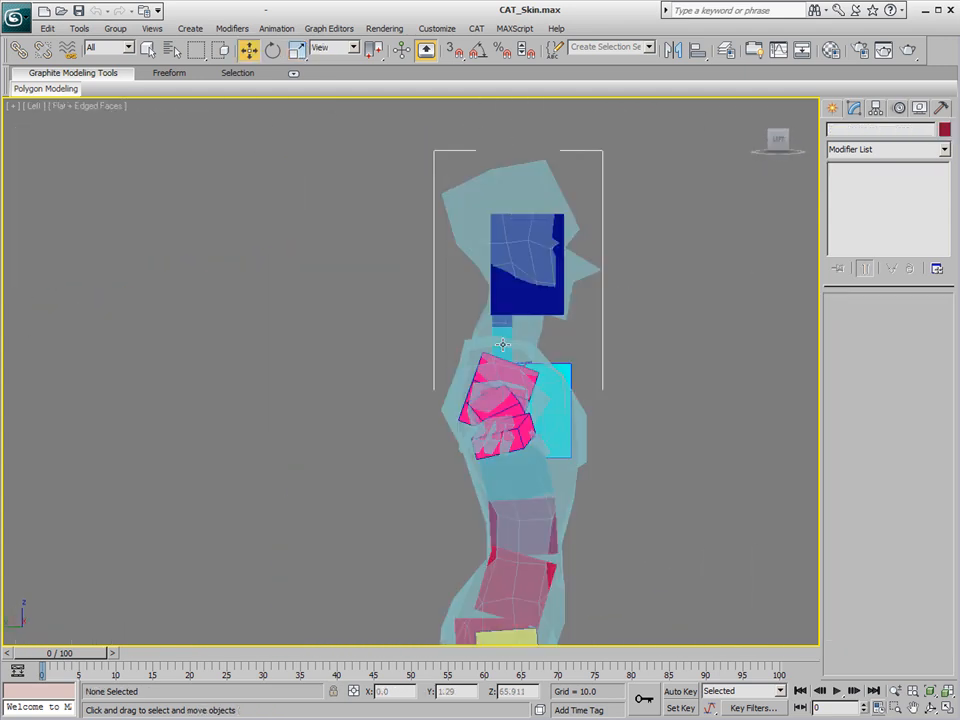
Move the head bone up and forward into the head mesh and tilt it slightly backward
left_click_drag(502, 344, 533, 335)
mouse_move(540, 289)
left_mouse_down()
mouse_move(545, 262)
mouse_move(541, 274)
left_mouse_up()
right_click(539, 272)
left_click(558, 294)
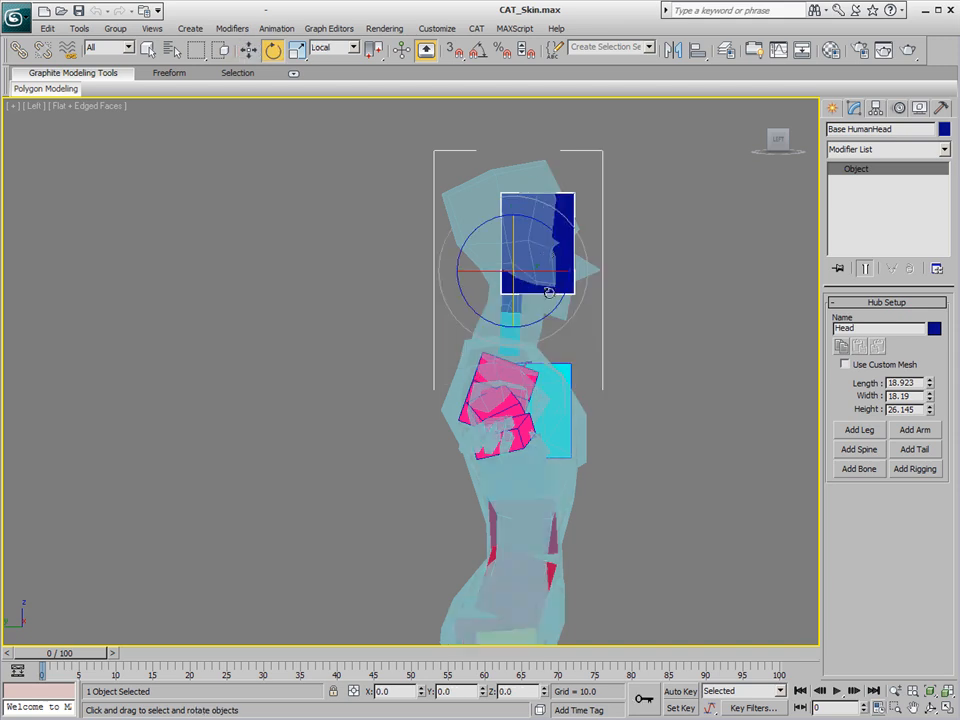
left_click_drag(560, 220, 562, 235)
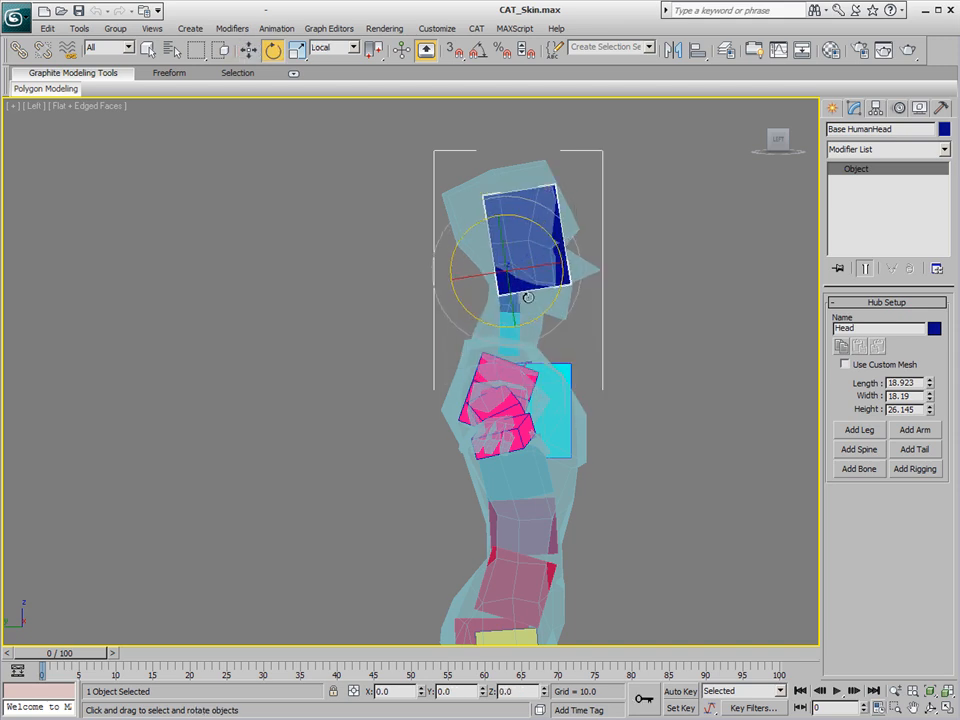
left_click(617, 349)
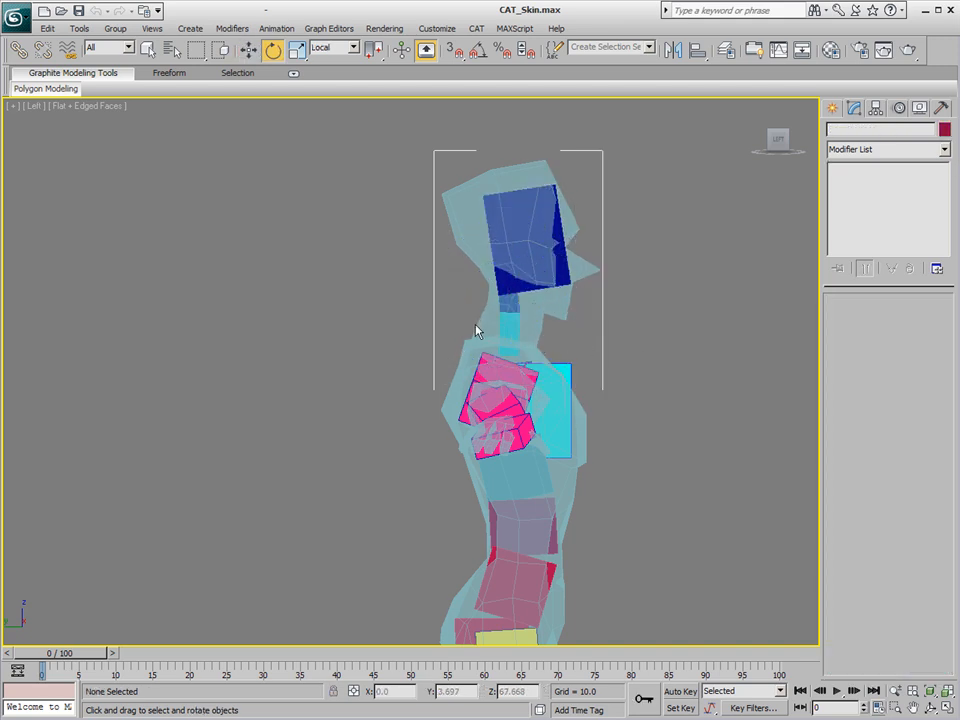
Scale both neck bones deeper in side view to fill the mesh's neck, and shift the head bone slightly forward and down
left_click(505, 322)
right_click(500, 318)
left_click(543, 364)
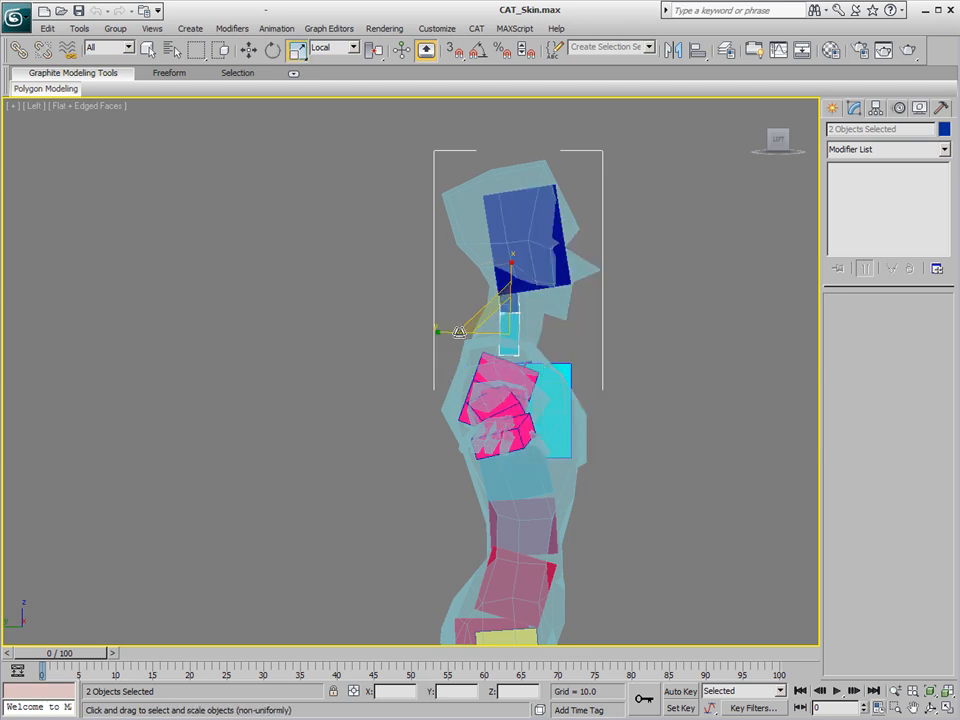
left_click_drag(453, 333, 433, 333)
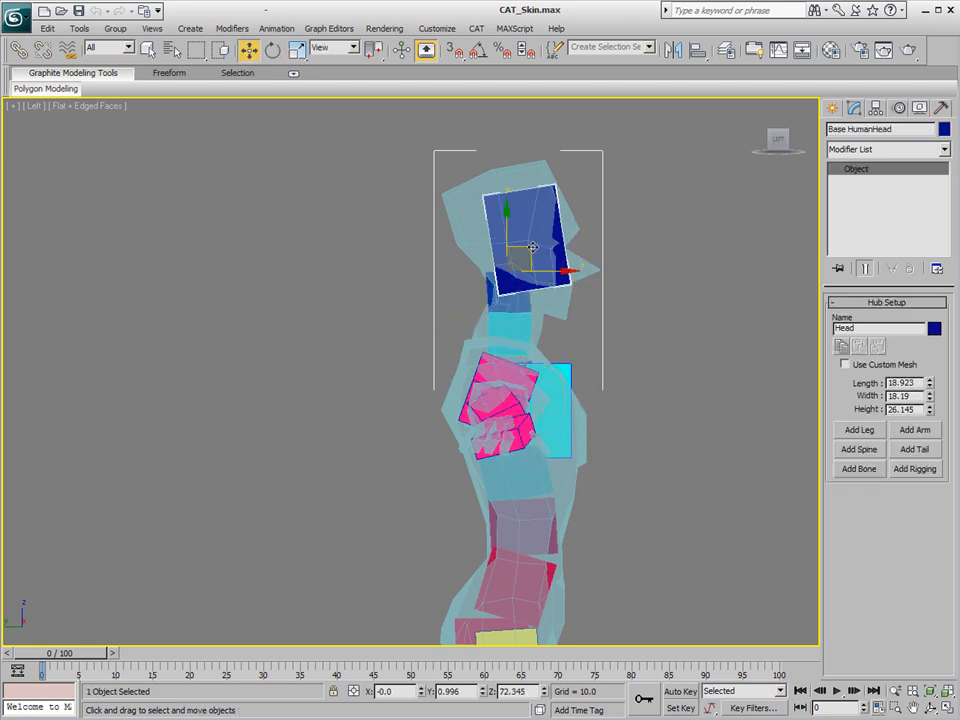
mouse_move(531, 248)
left_mouse_down()
mouse_move(549, 255)
mouse_move(541, 252)
left_mouse_up()
left_click(657, 393)
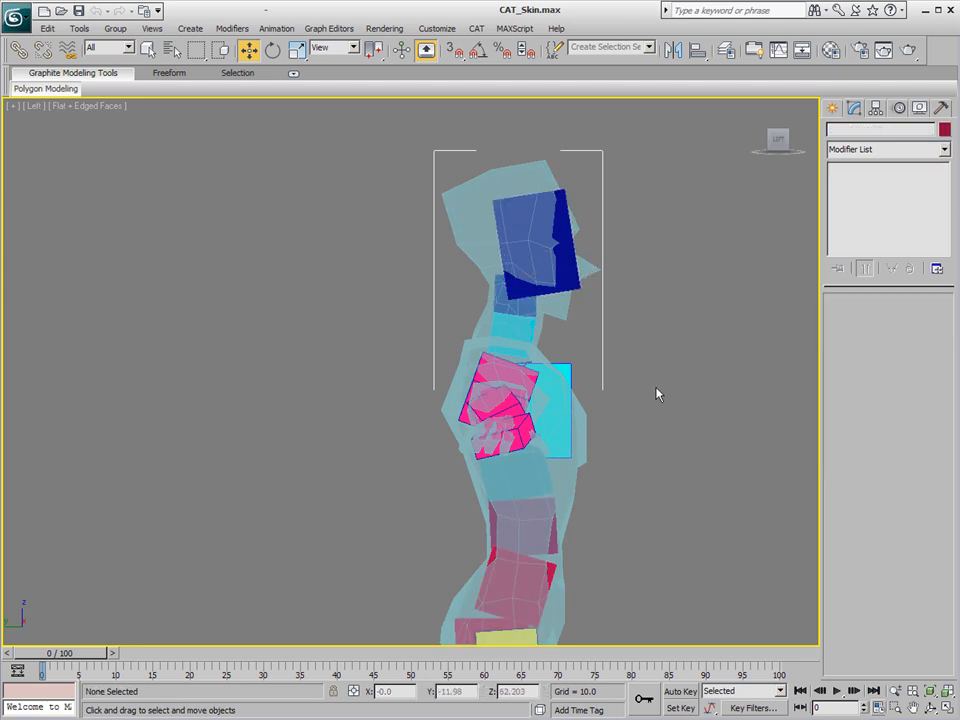
Scale the two neck bones to 164% along their local Z axis to fit the mesh's neck width
key("f")
middle_click_drag(576, 242, 489, 528)
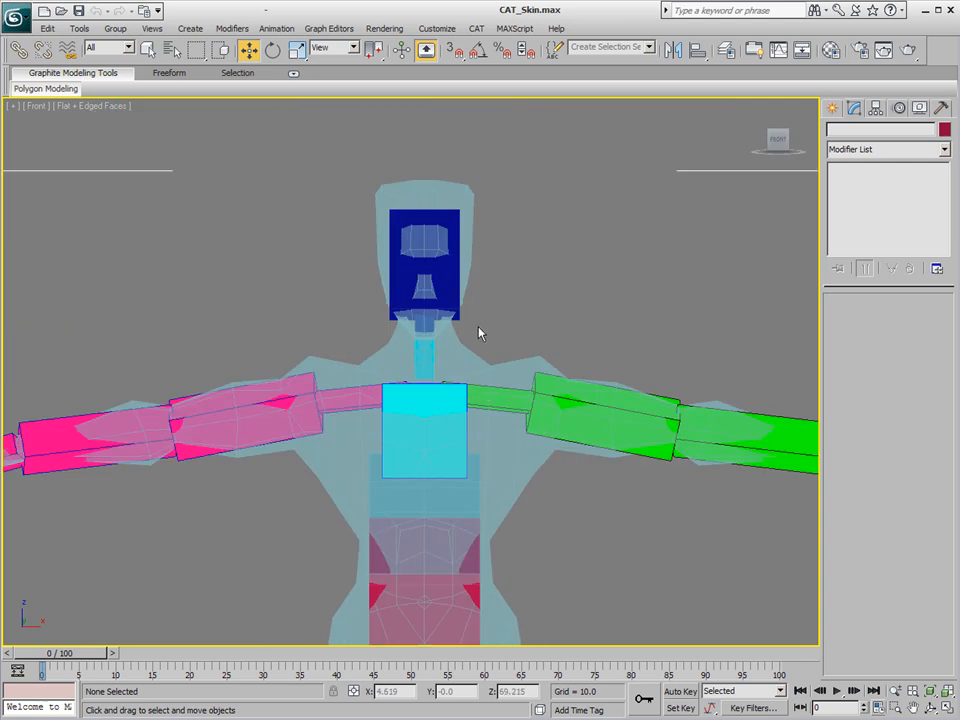
left_click(428, 352)
right_click(566, 330)
left_click(469, 374)
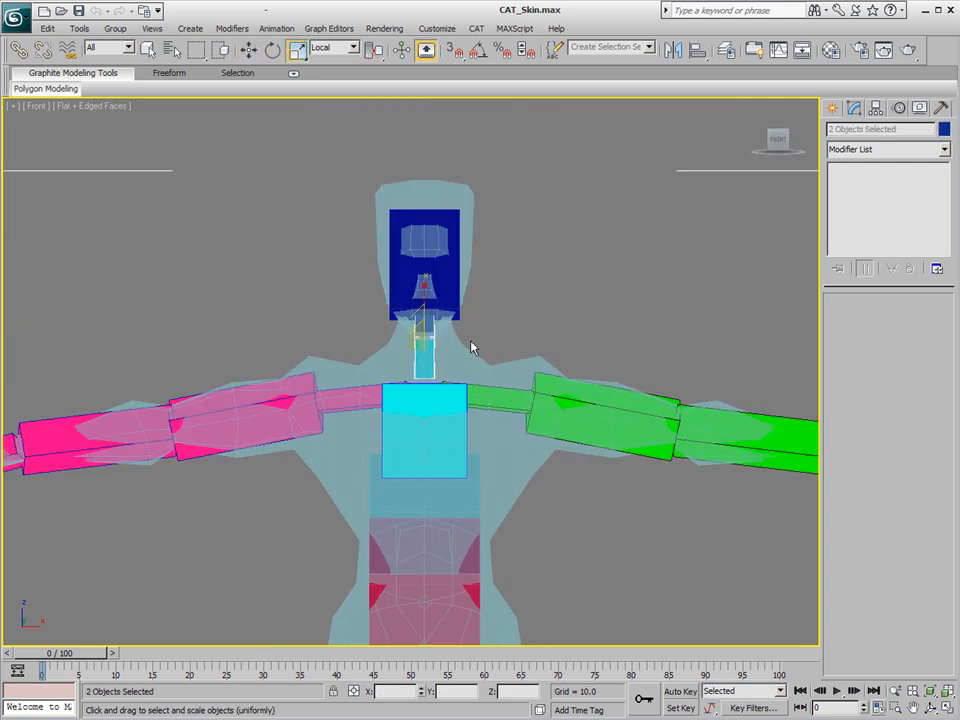
left_click_drag(360, 351, 330, 354)
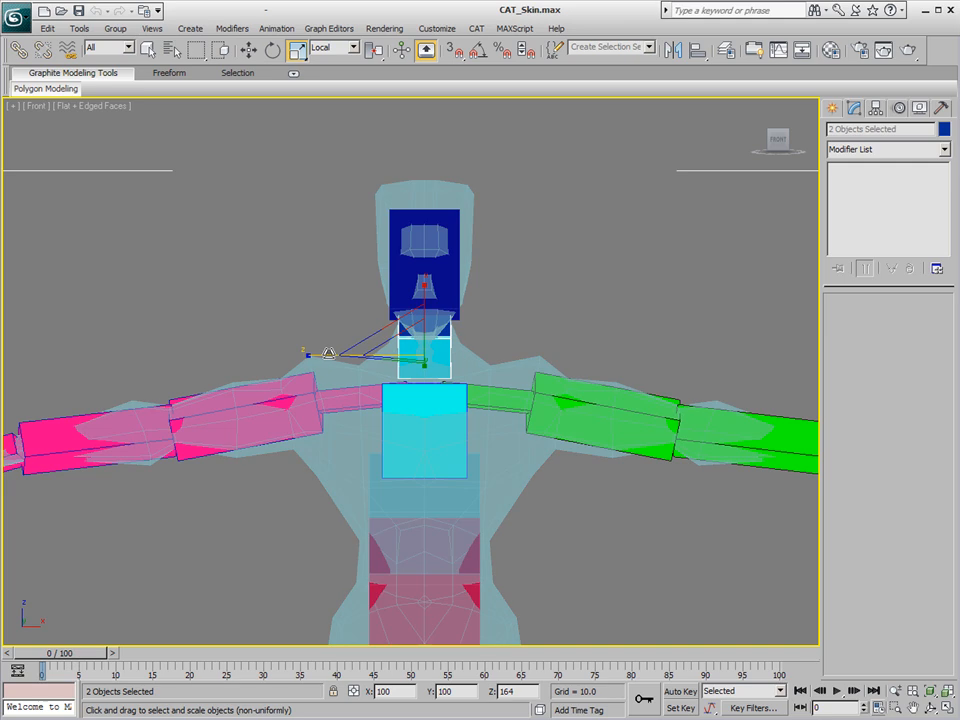
left_click(541, 341)
Unfreeze all objects and turn off the see-through display of the body mesh
middle_click_drag(539, 250, 553, 284, "ctrl+alt")
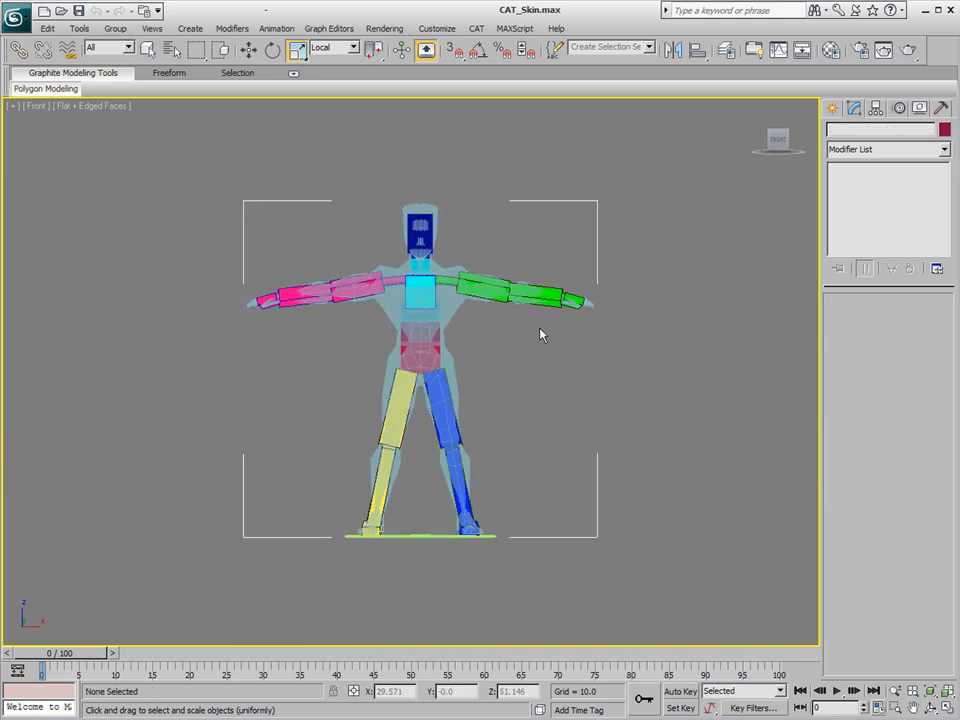
middle_click_drag(456, 381, 455, 335, "alt")
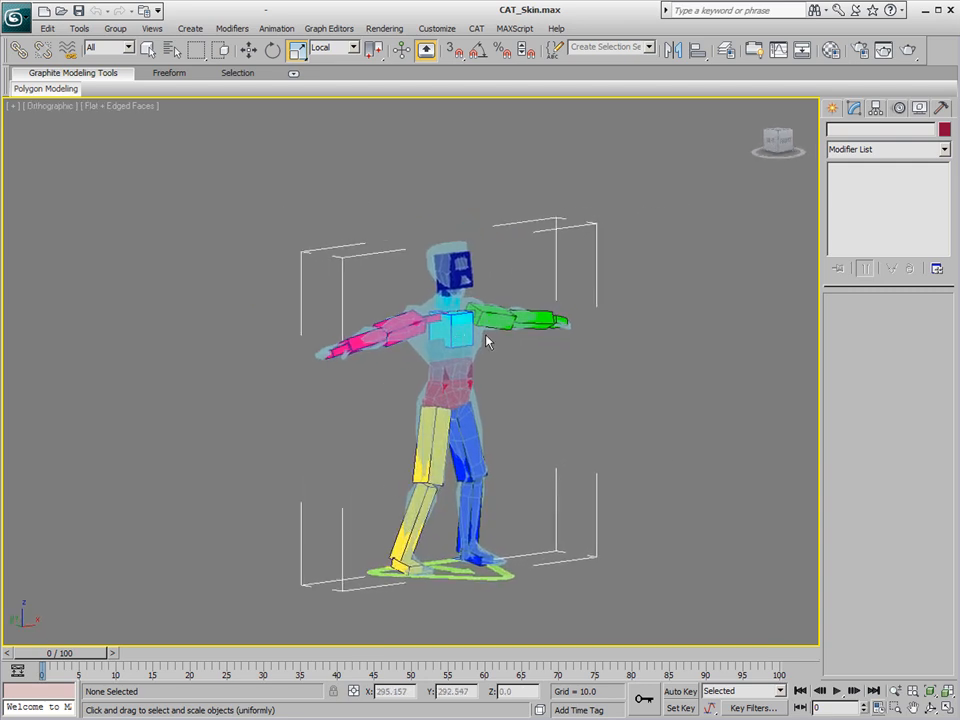
right_click(548, 378)
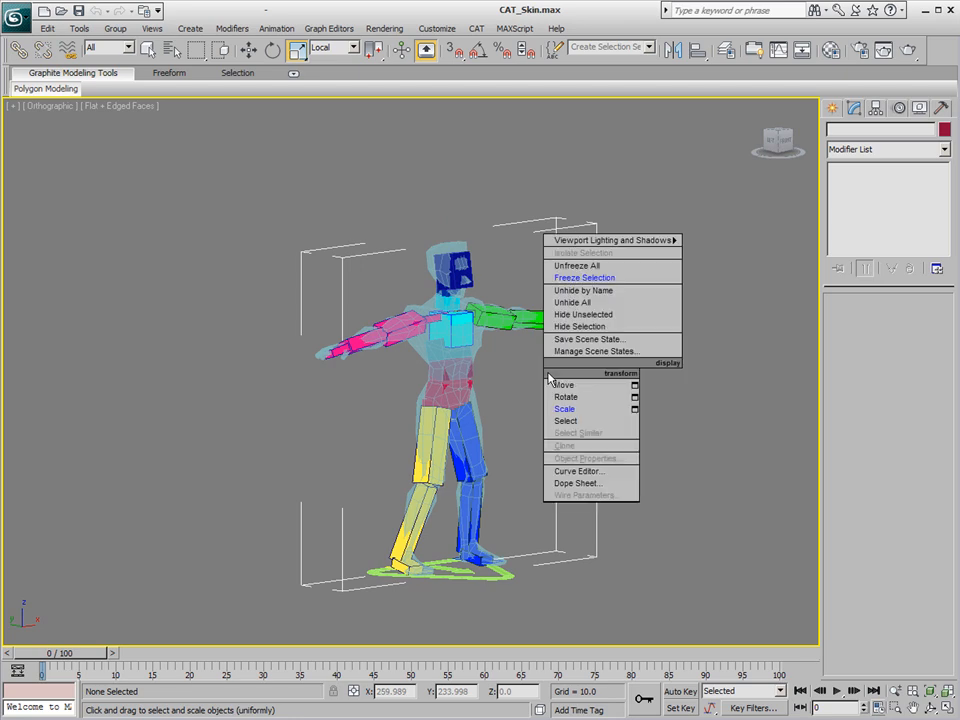
left_click(581, 276)
left_click(473, 335)
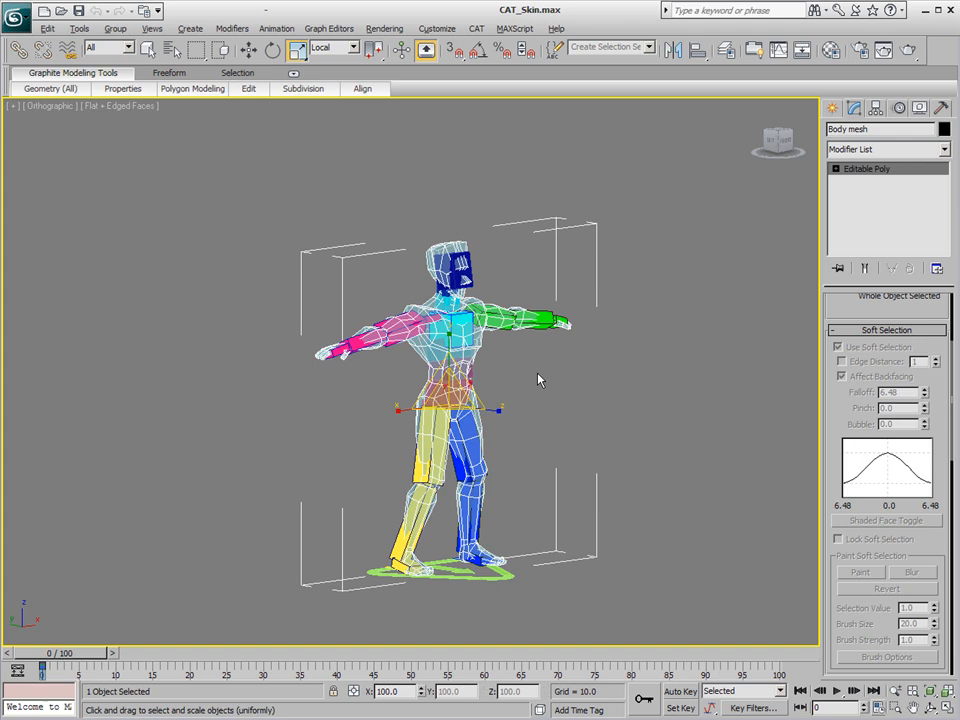
key("alt+x")
middle_click_drag(557, 389, 534, 399, "alt")
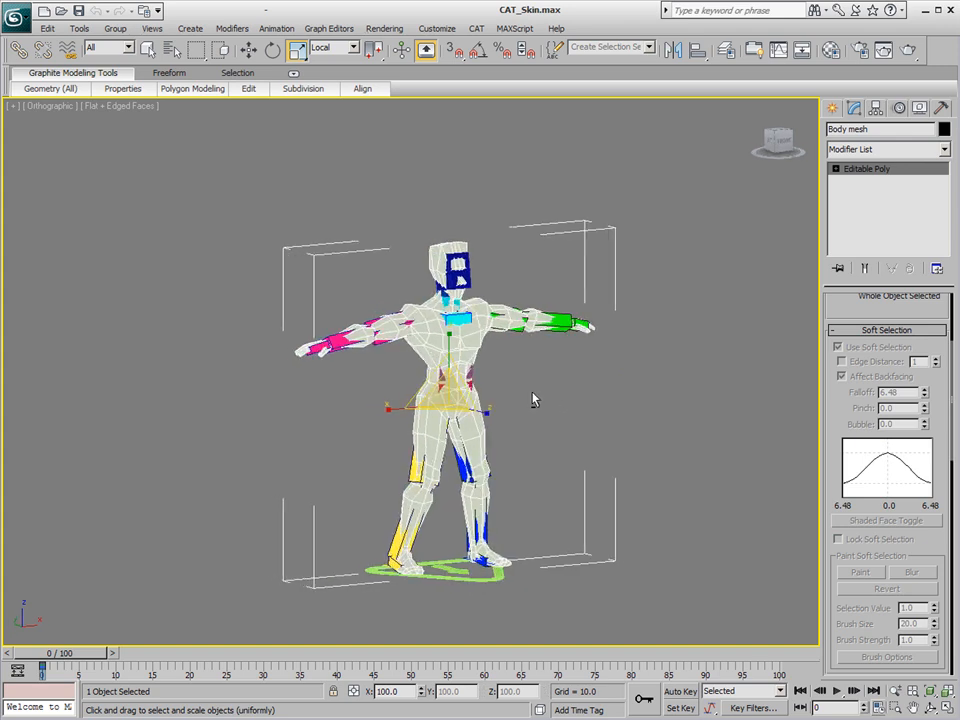
Add a Skin modifier to the body mesh
left_click(883, 149)
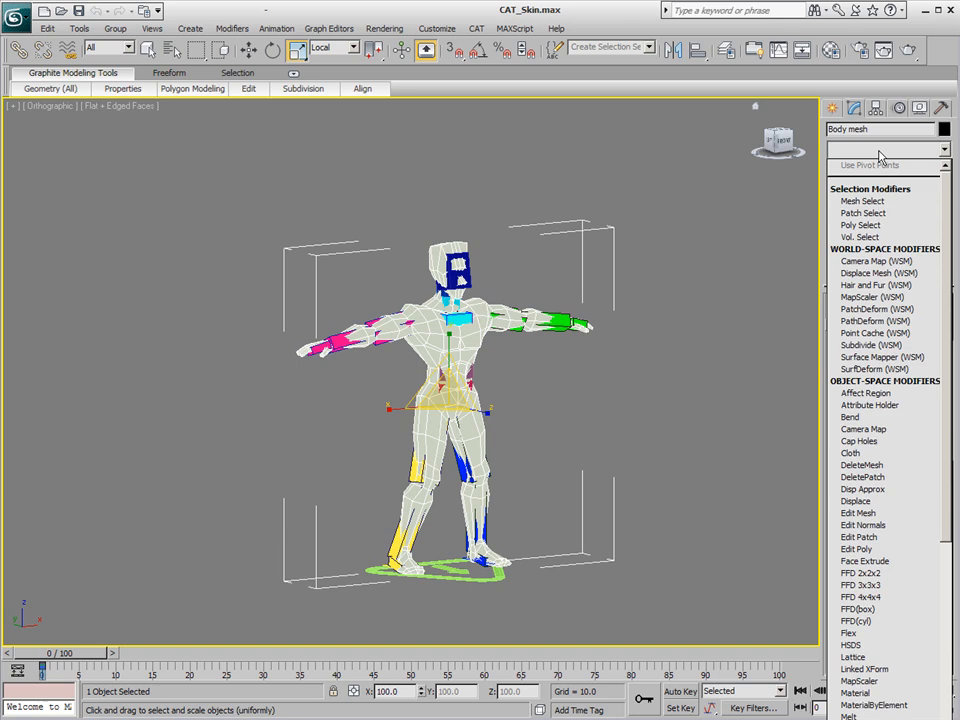
type("ski")
key("Return")
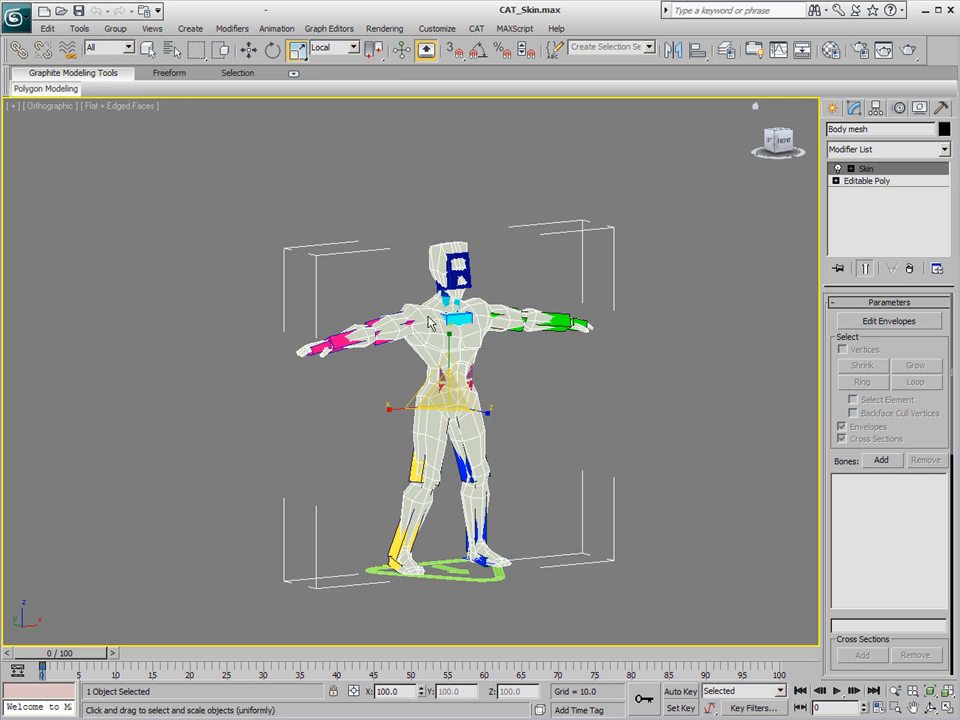
Add Base HumanPelvis and all its child bones to the Skin modifier, using the hierarchical bone list and leaving out the platforms
left_click_drag(101, 92, 302, 120)
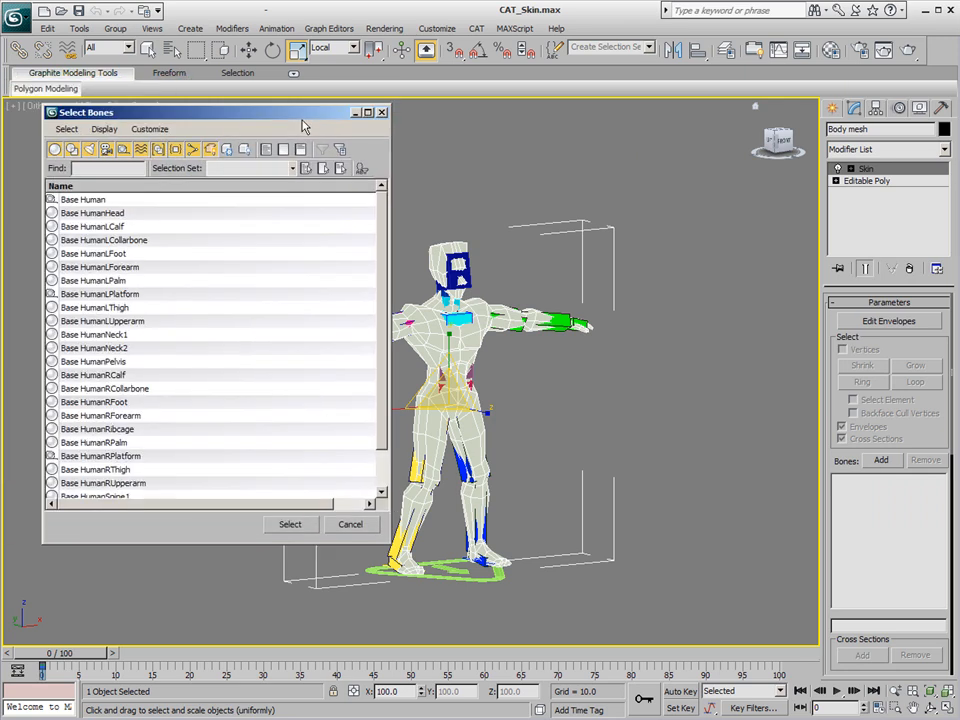
left_click(105, 130)
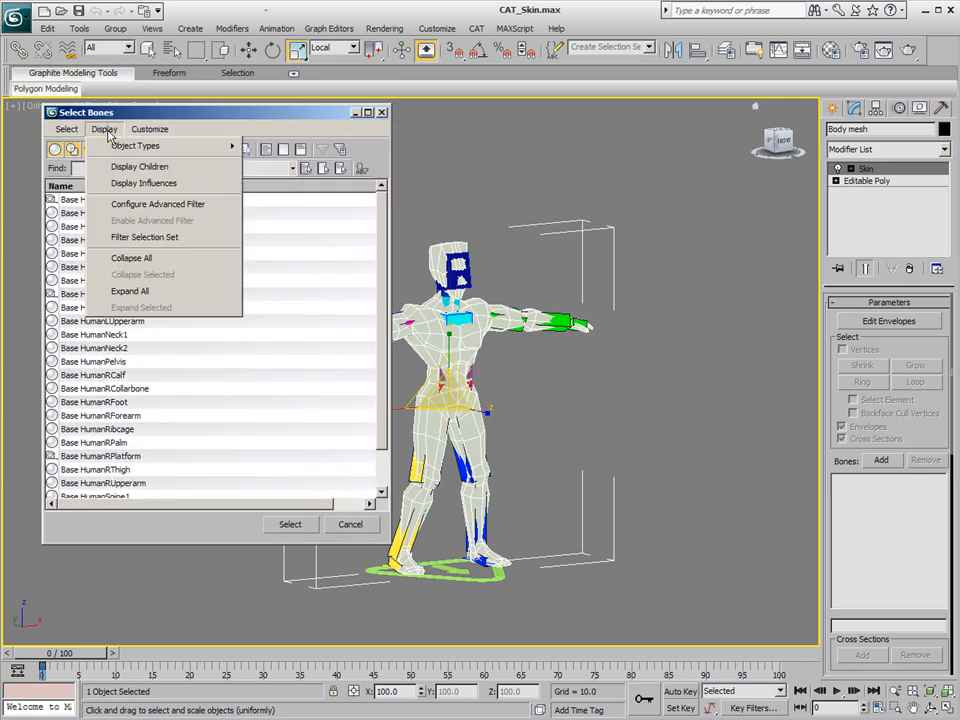
left_click(125, 167)
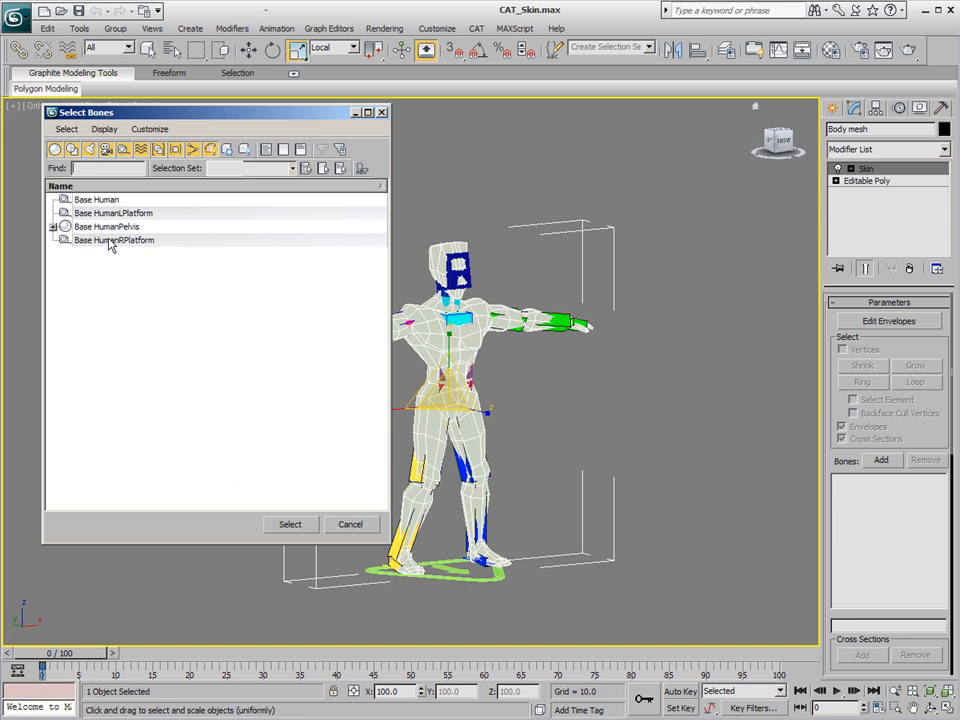
left_click(53, 227)
left_click(99, 228)
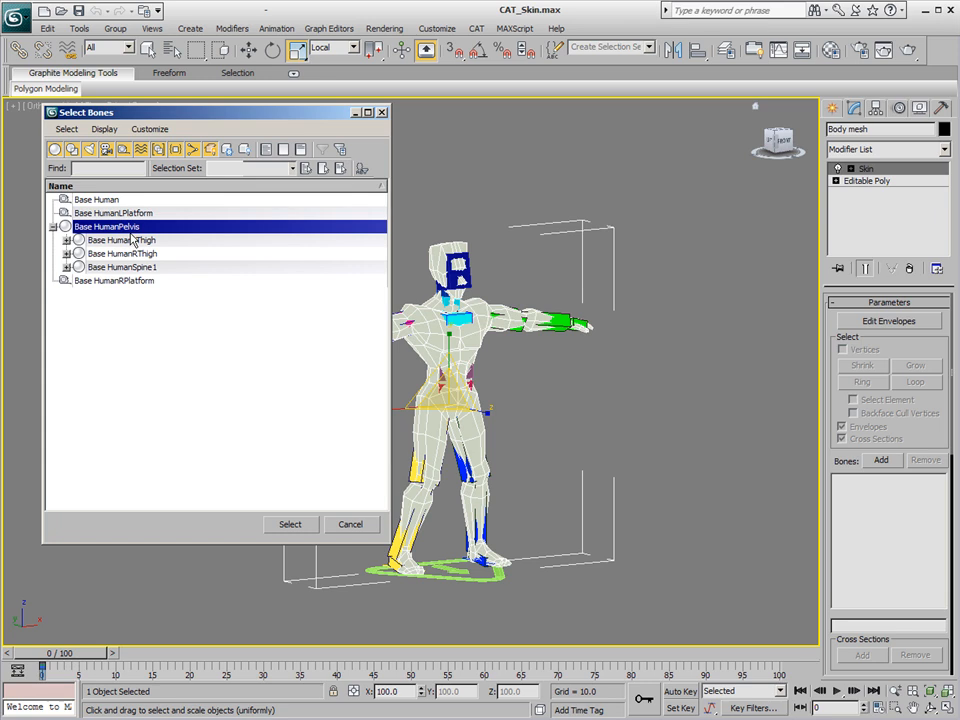
key("ctrl+c")
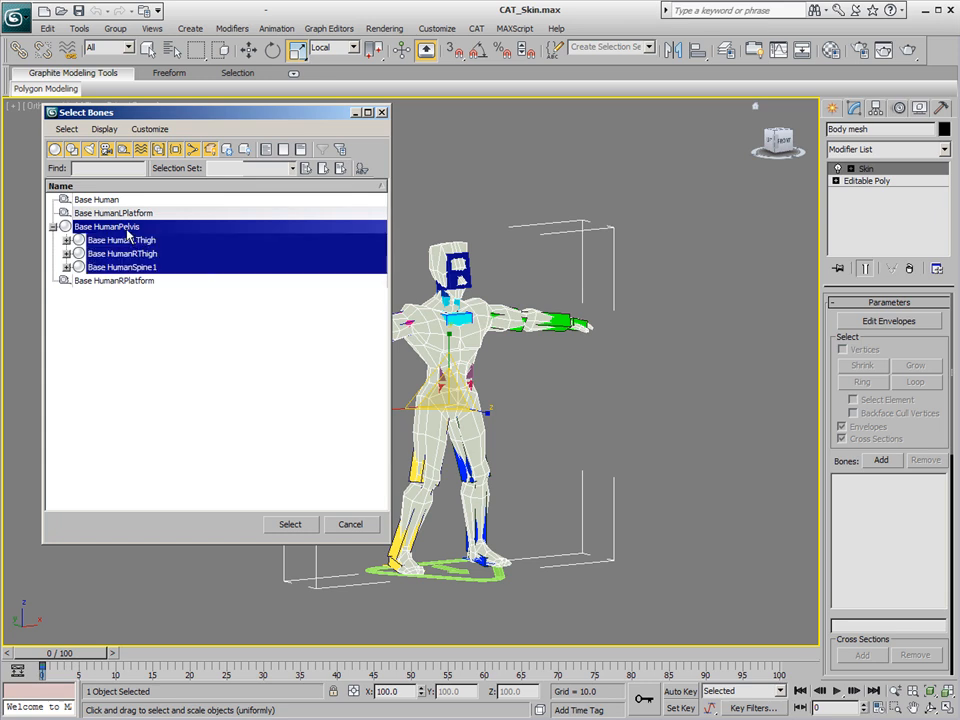
left_click(300, 524)
Add a CATMotion layer to the CAT rig and switch the rig from setup to animation mode
middle_click_drag(701, 477, 619, 448, "alt")
scroll(684, 489, "up", 4)
scroll(684, 489, "down", 4)
scroll(619, 448, "up", 3)
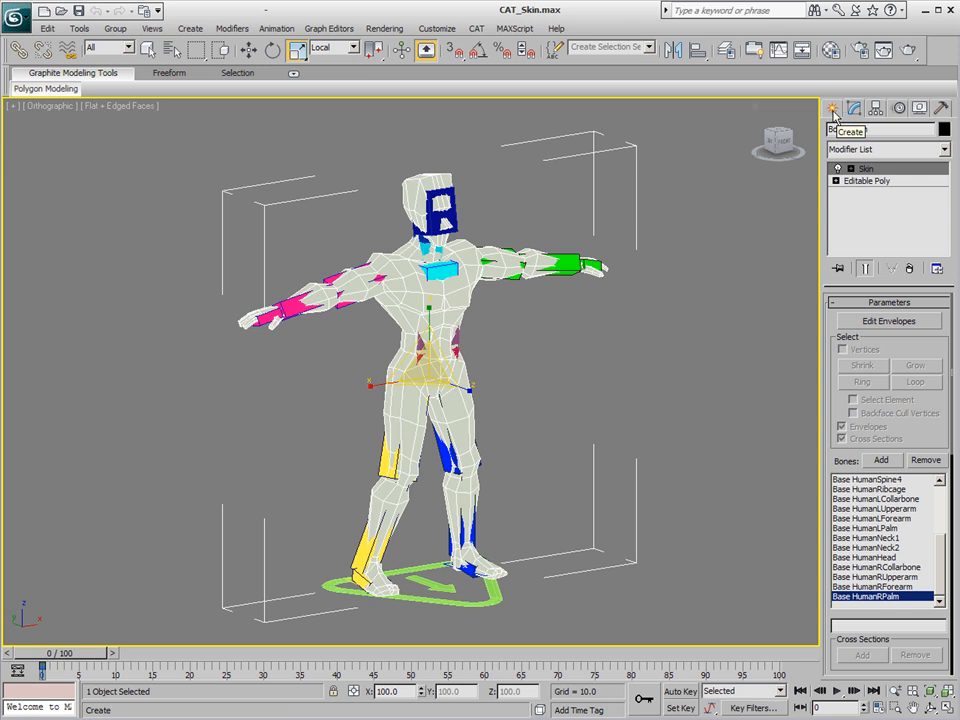
left_click(899, 107)
left_click(569, 256)
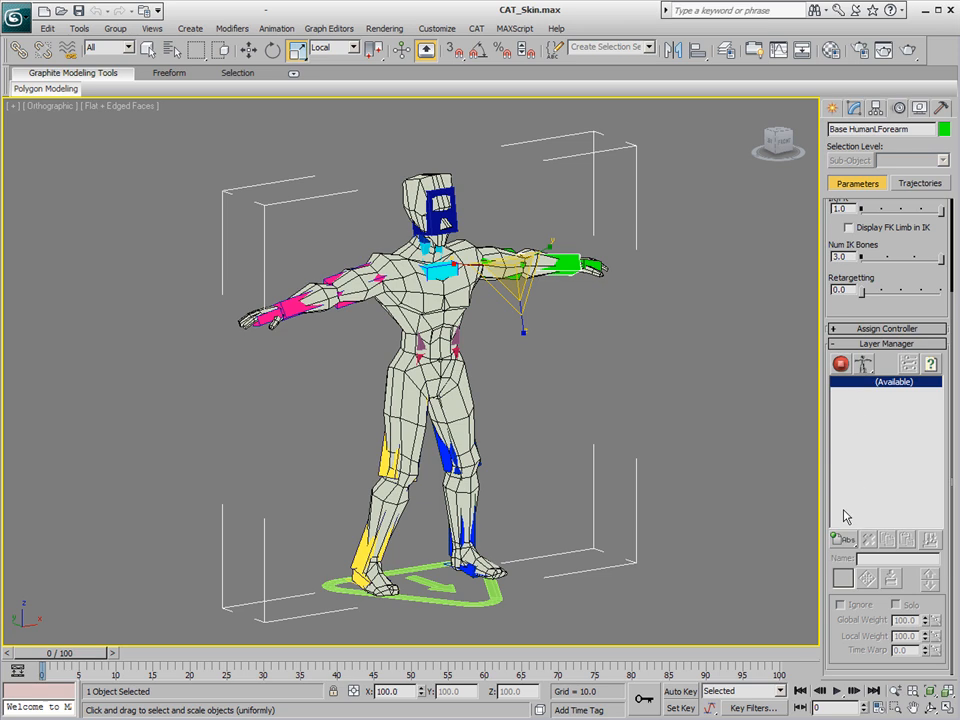
left_click_drag(838, 539, 841, 612)
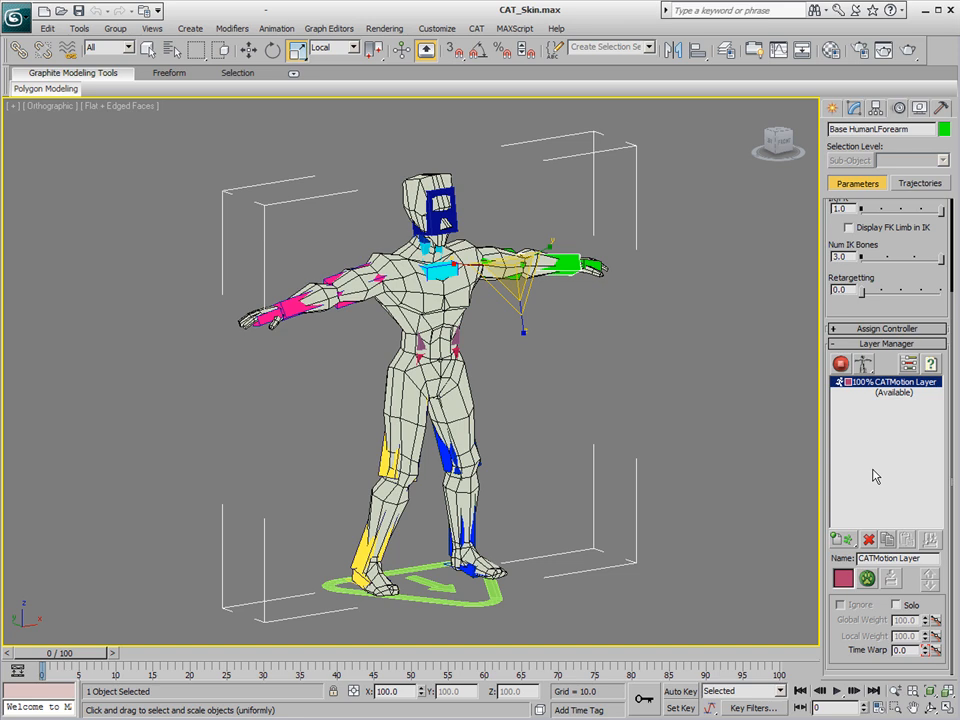
left_click(841, 365)
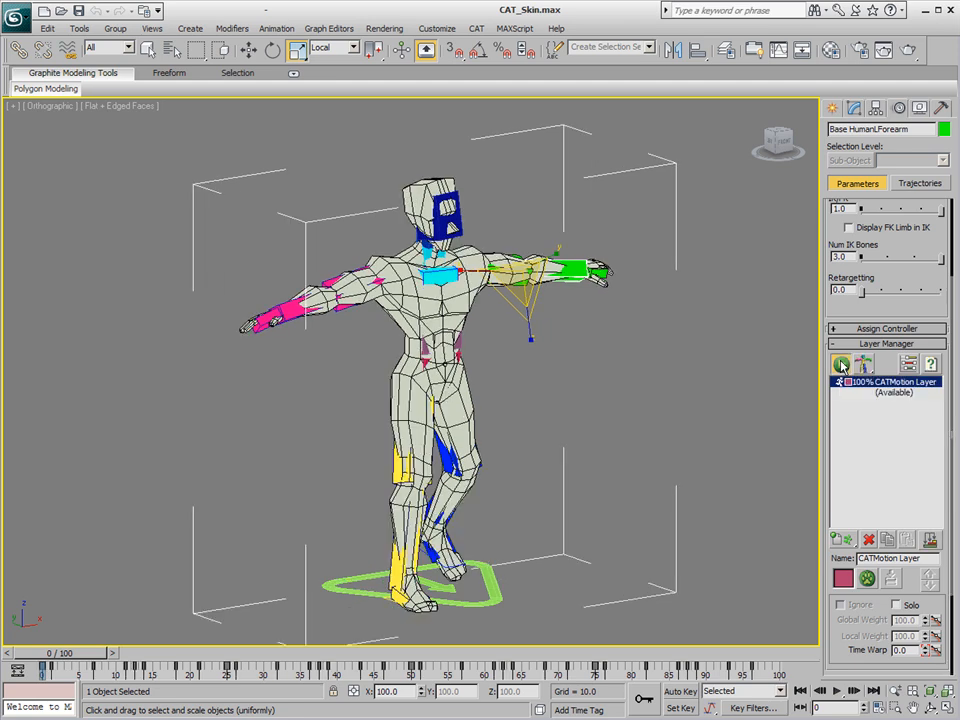
Play the walk cycle to examine how the skinned body mesh follows the rig, and stop the playback
left_click(838, 691)
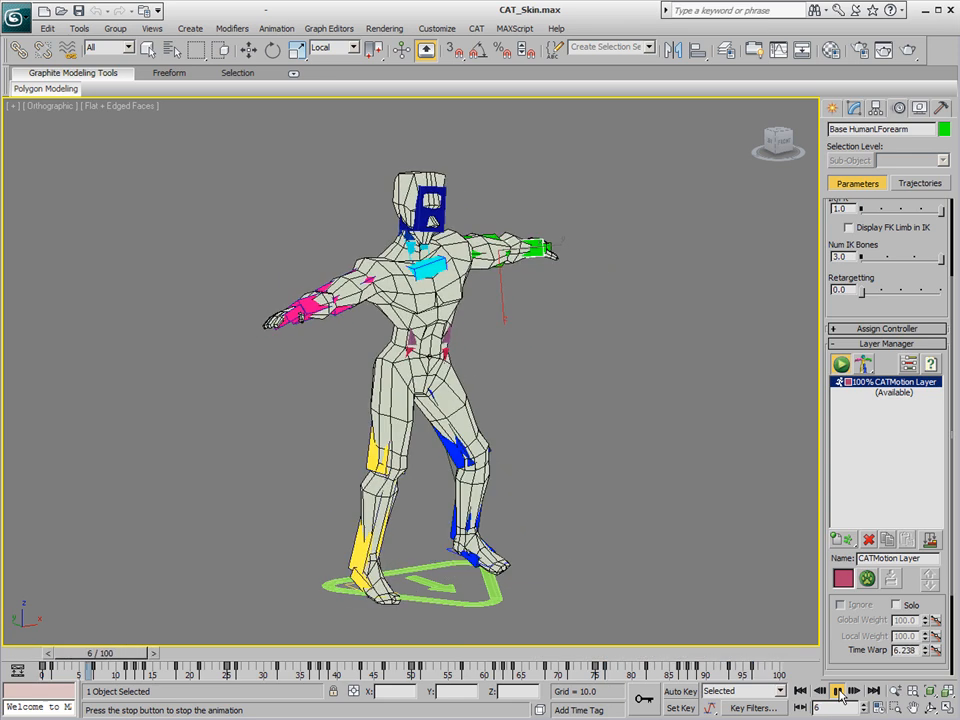
left_click(838, 691)
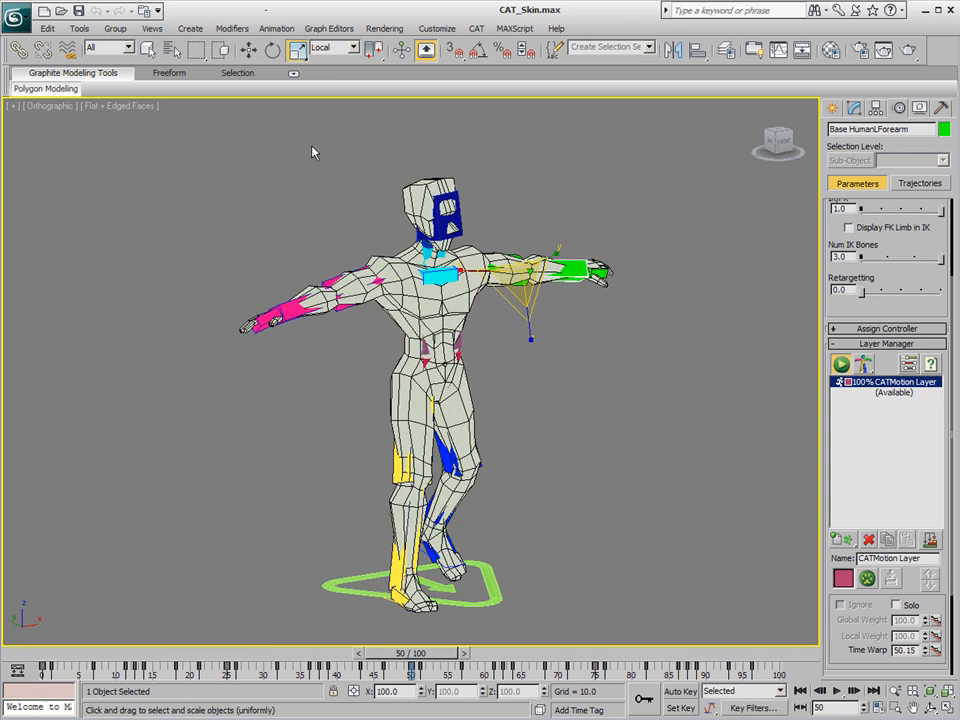
left_click(421, 187)
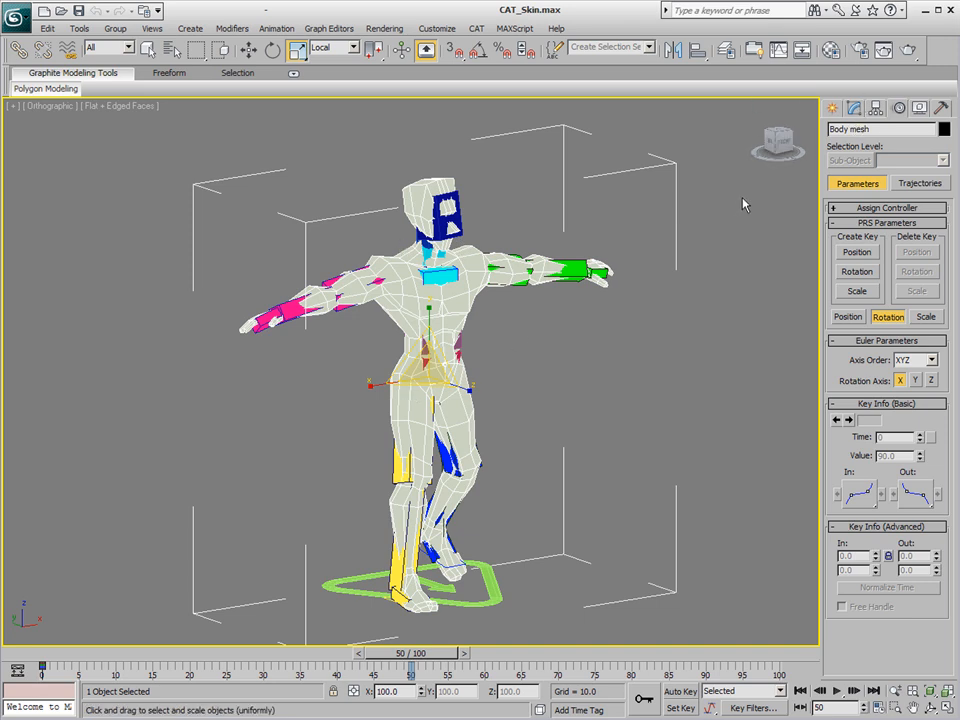
left_click(720, 260)
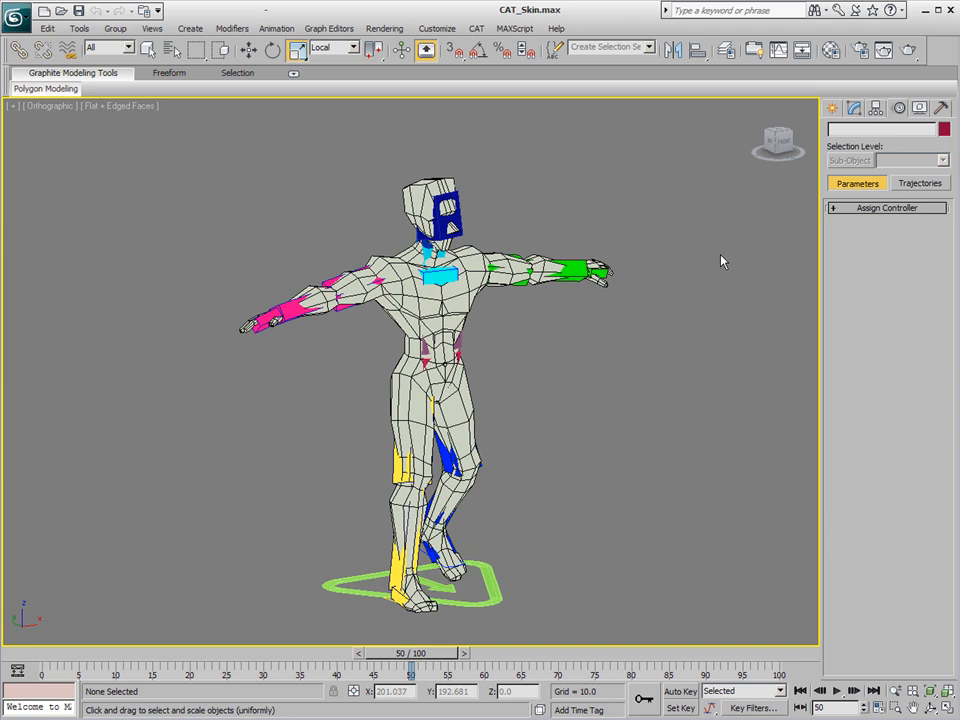